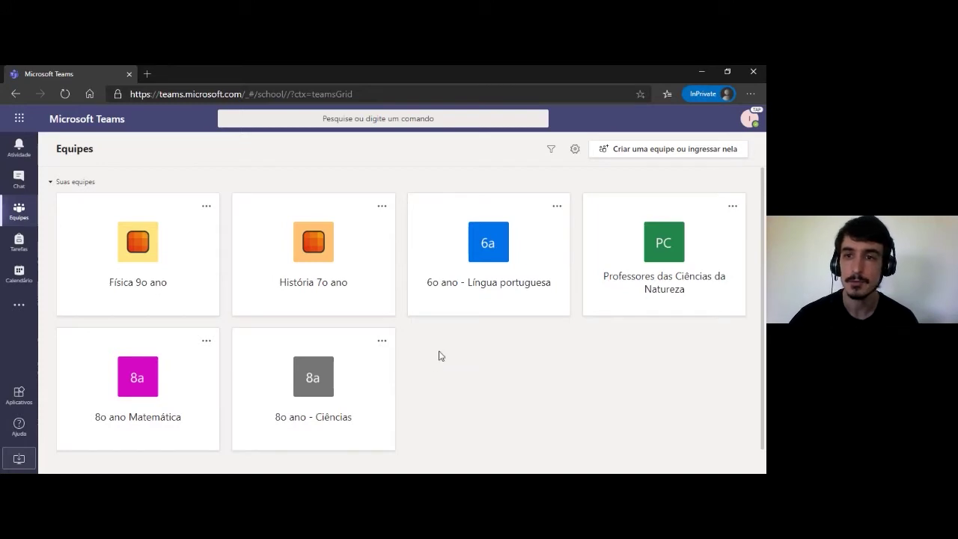
Step: Create a private PLC (Comunidade de Aprendizagem Profissional) team named "Professores de humanas"
left_click(658, 160)
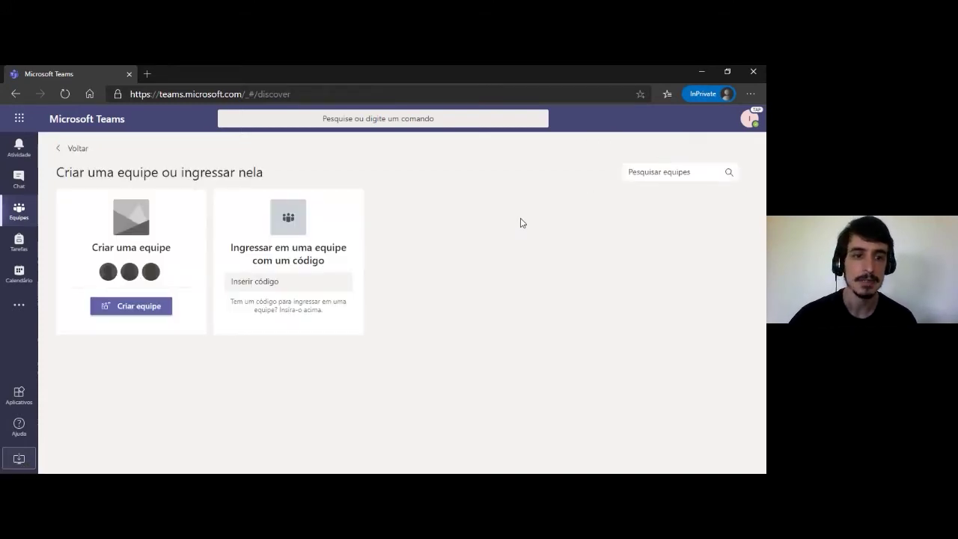
left_click(130, 307)
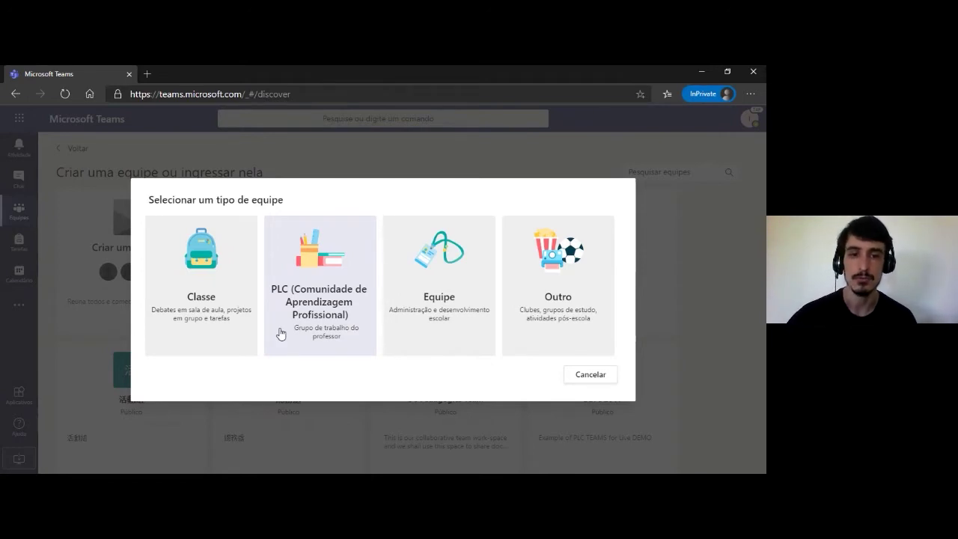
left_click(317, 287)
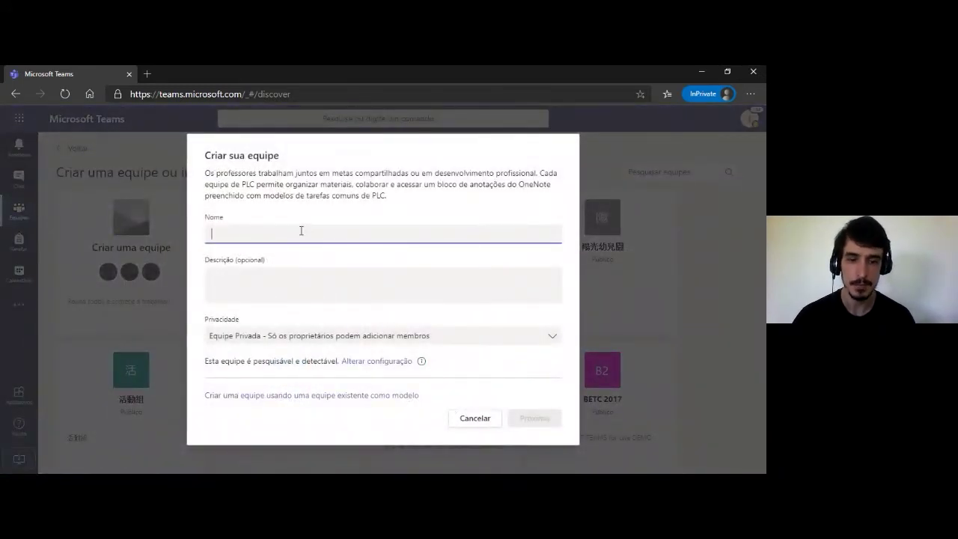
type("Professores de humanas")
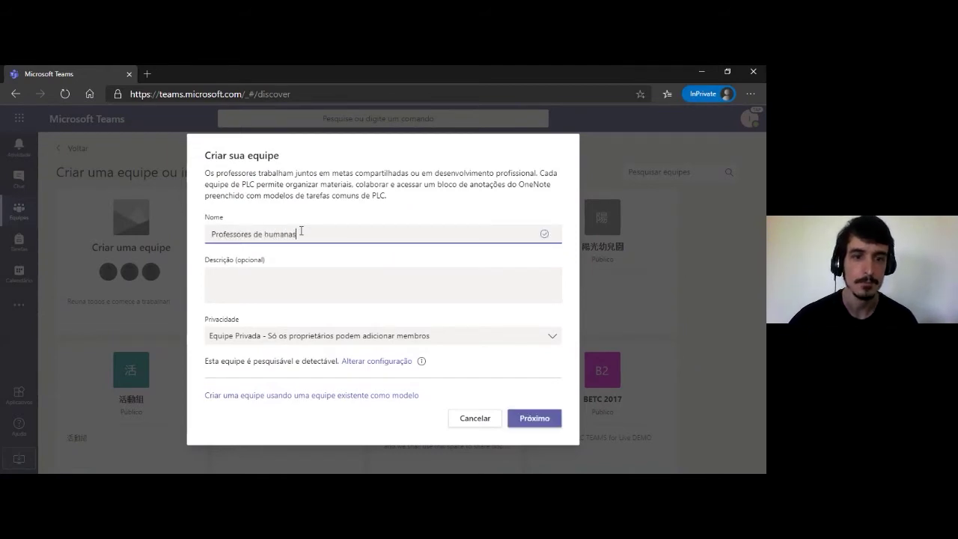
left_click(521, 419)
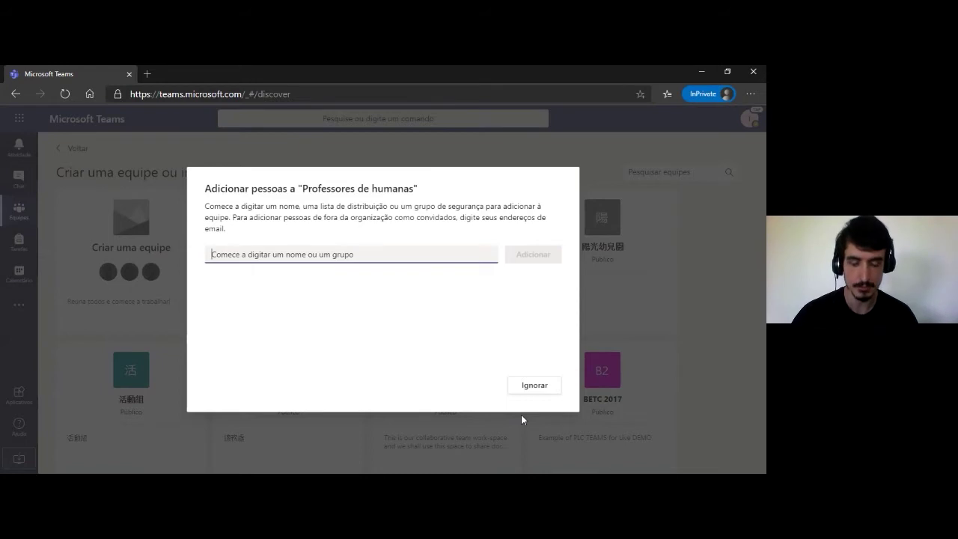
Step: Add three colleagues found with "icr" as members of the Professores de humanas team and close the people dialog
type("icr")
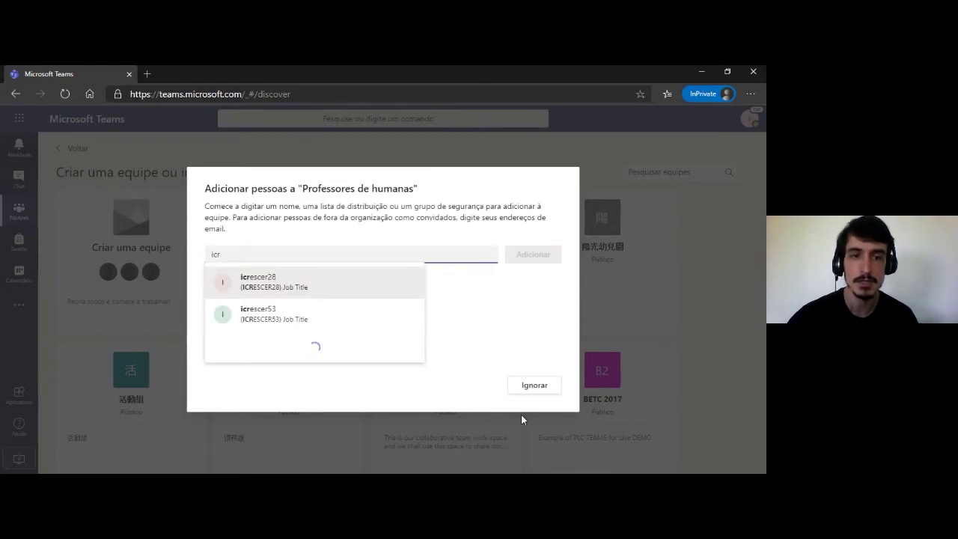
left_click(304, 278)
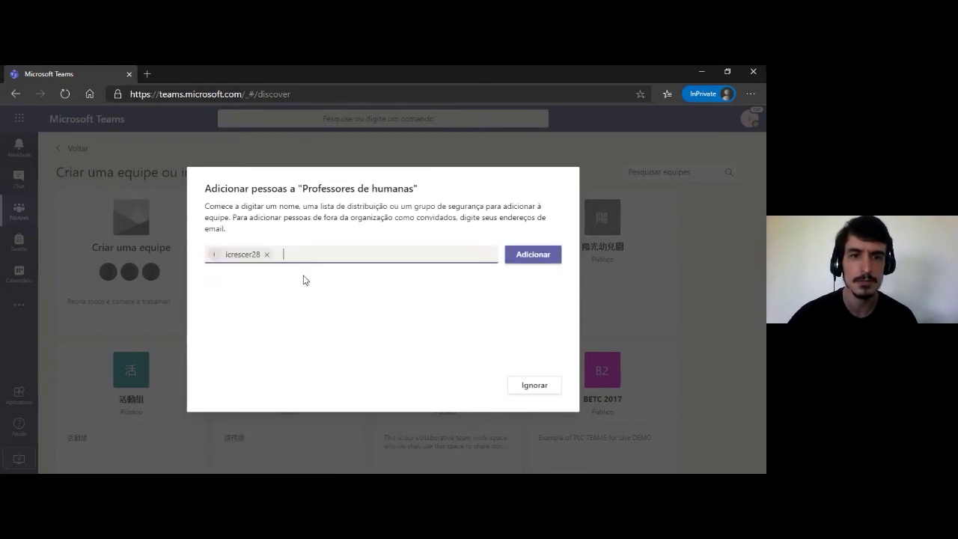
type("icr")
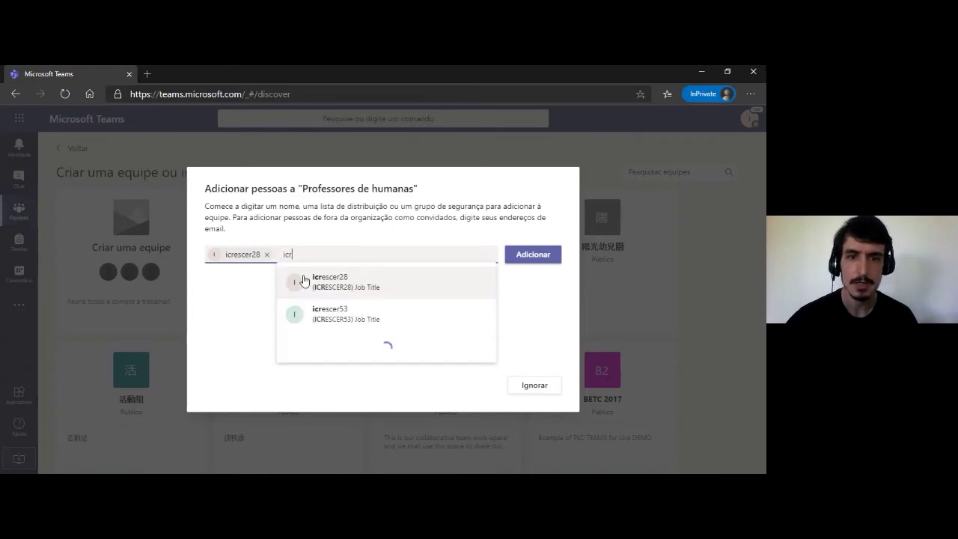
left_click(336, 322)
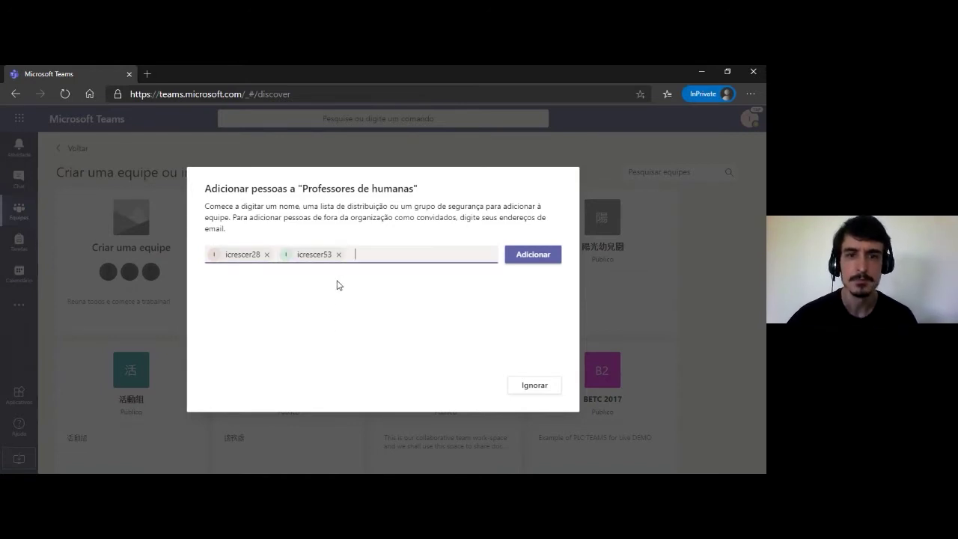
type("icres")
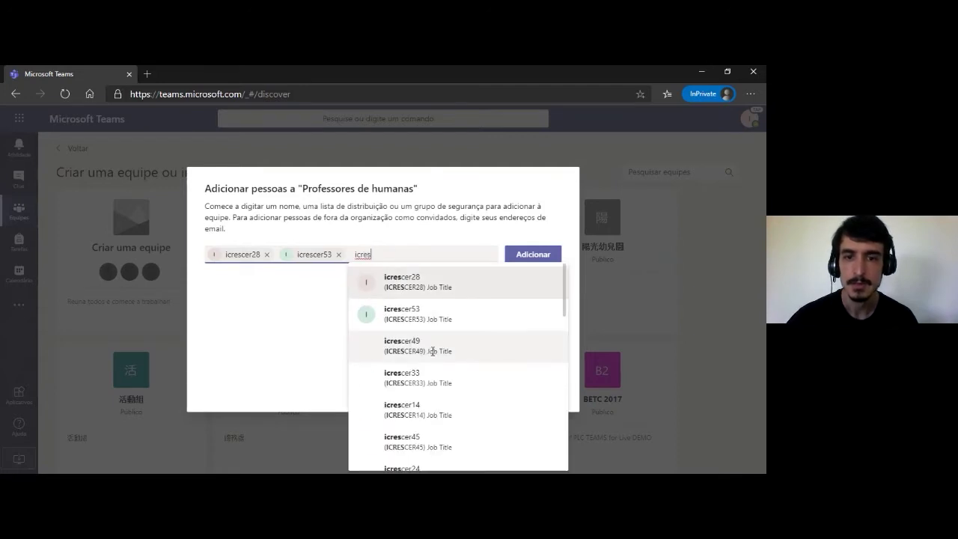
key("BackSpace")
key("BackSpace")
key("BackSpace")
key("BackSpace")
key("BackSpace")
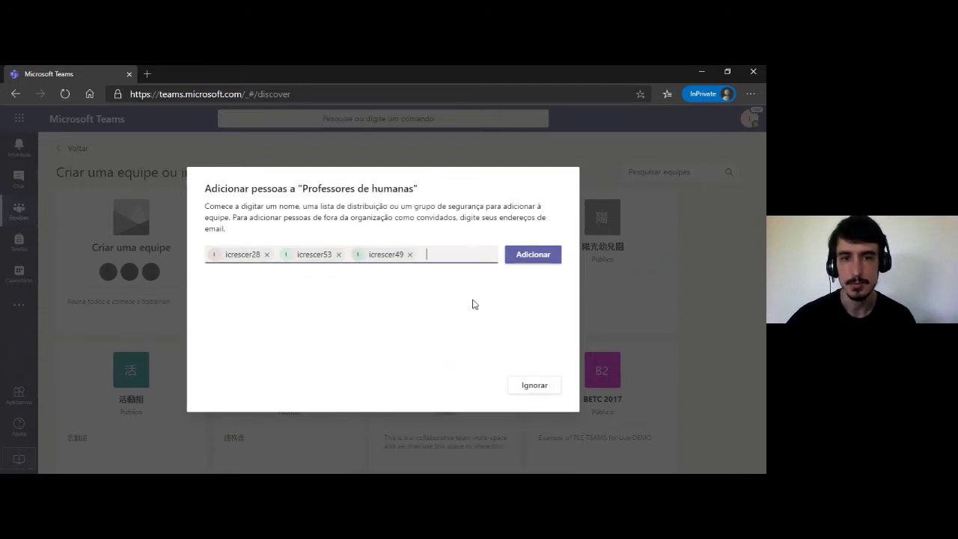
left_click(528, 256)
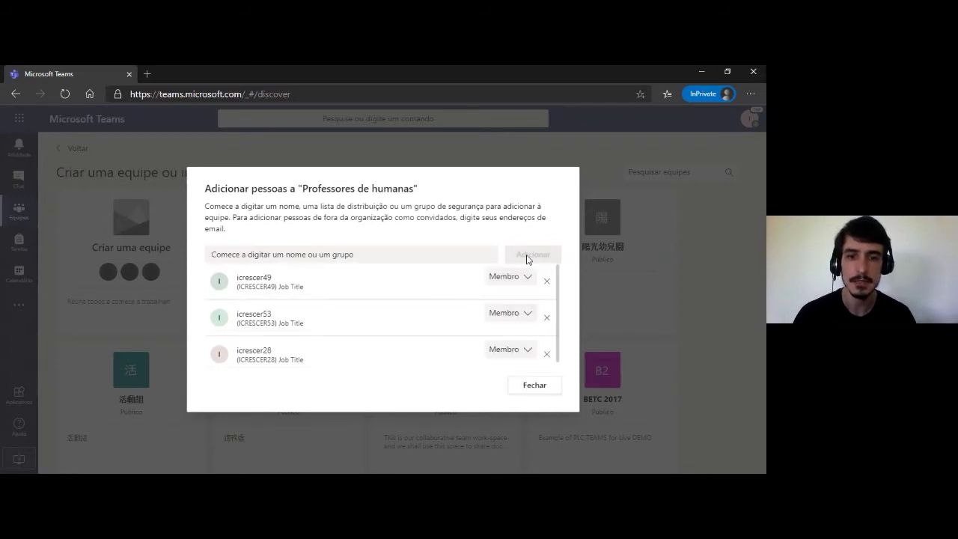
left_click(533, 386)
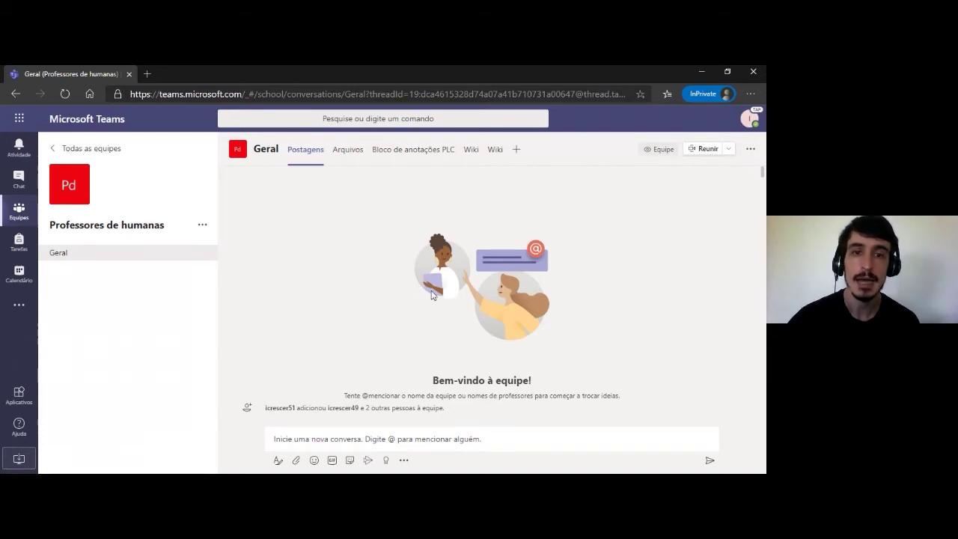
Step: Create an Excel workbook named "Notas de trabalho" in the Geral channel's files and close it
left_click(346, 154)
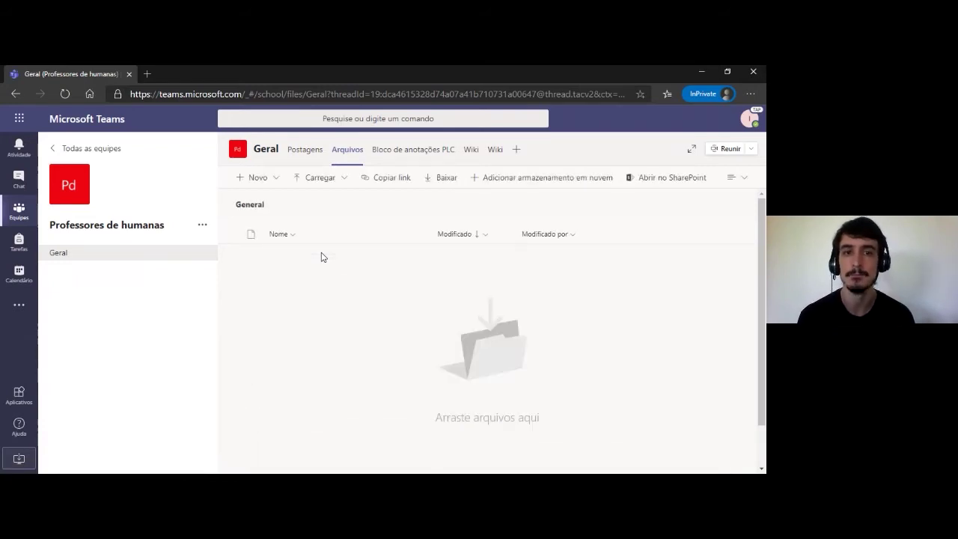
left_click(265, 183)
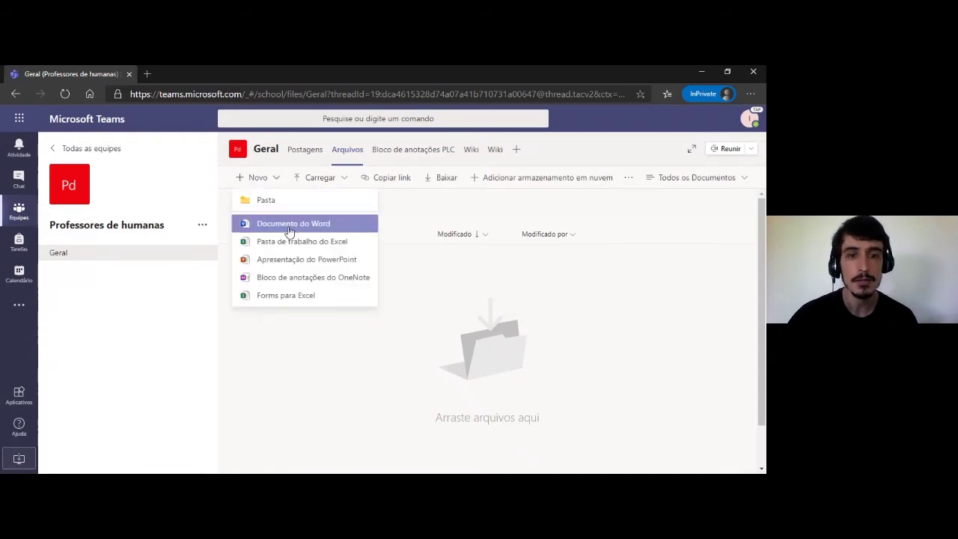
left_click(399, 275)
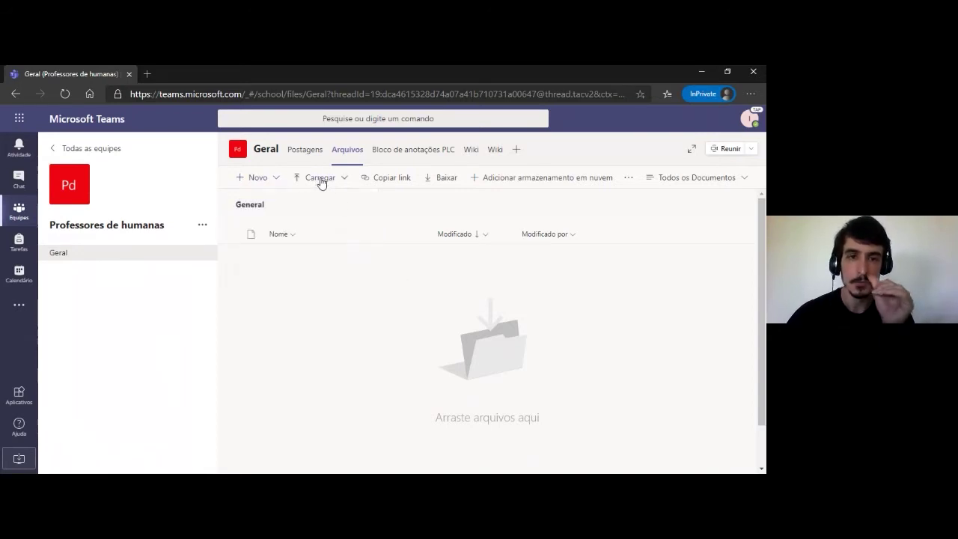
left_click(269, 183)
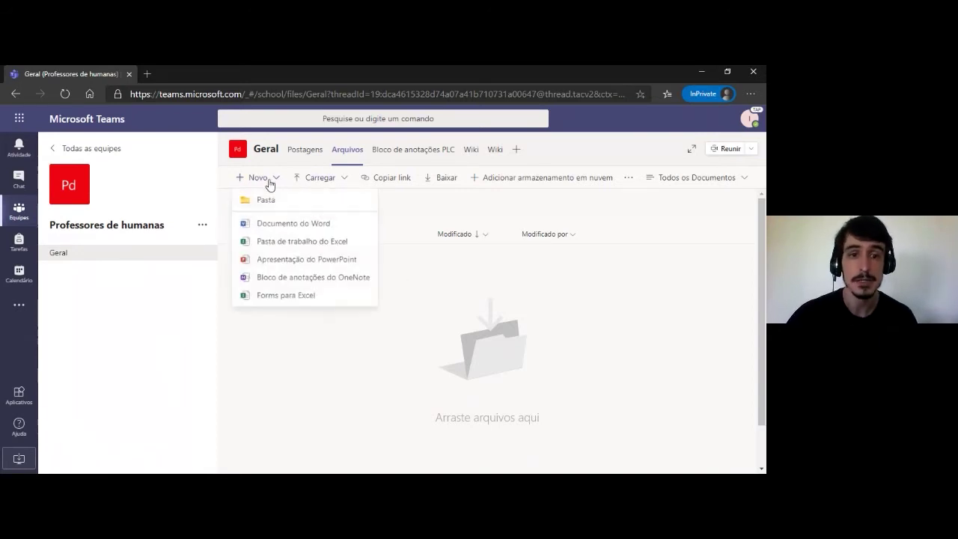
left_click(297, 243)
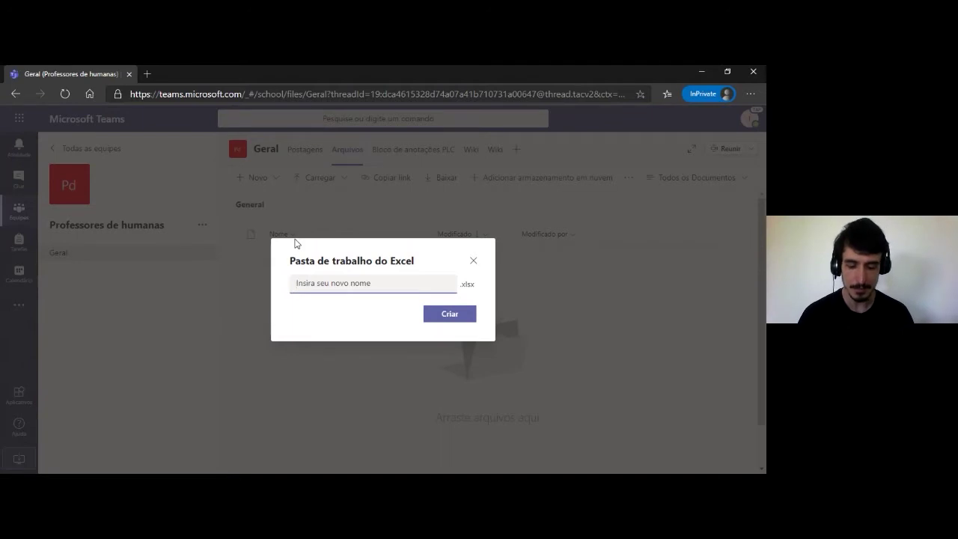
type("Not")
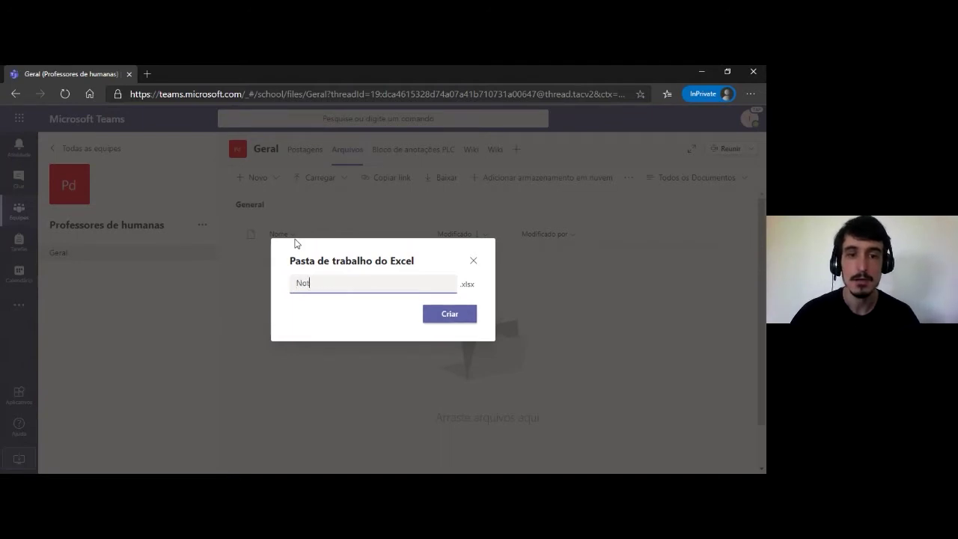
type("as de trabalho")
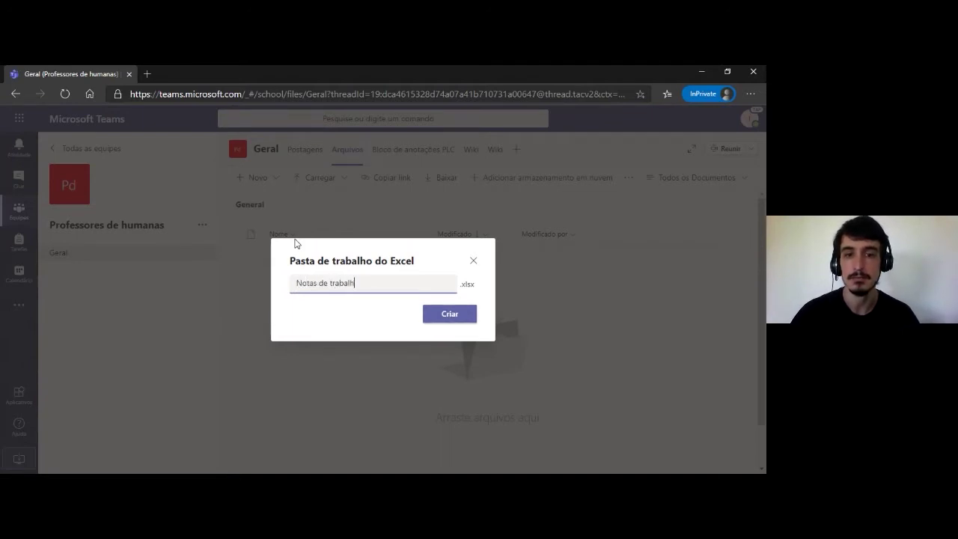
left_click(438, 314)
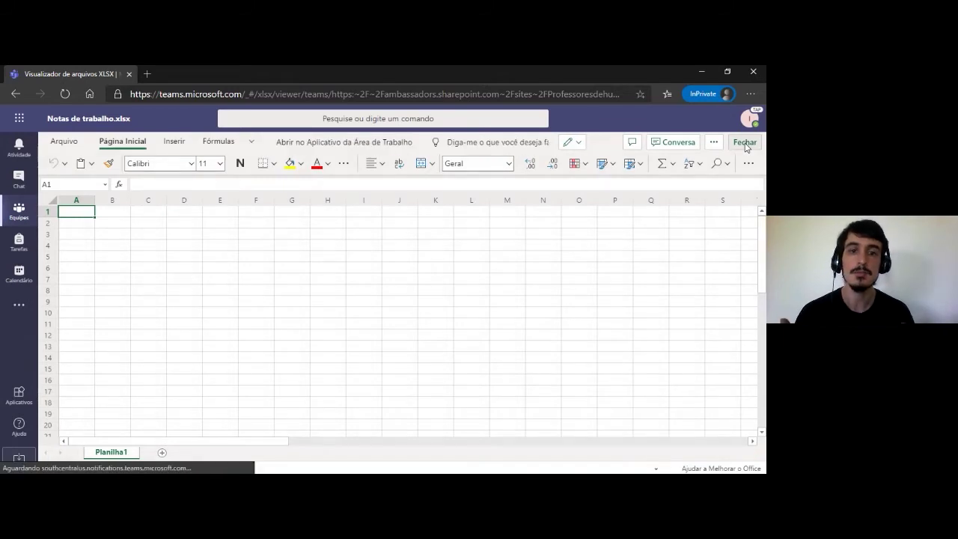
left_click(746, 147)
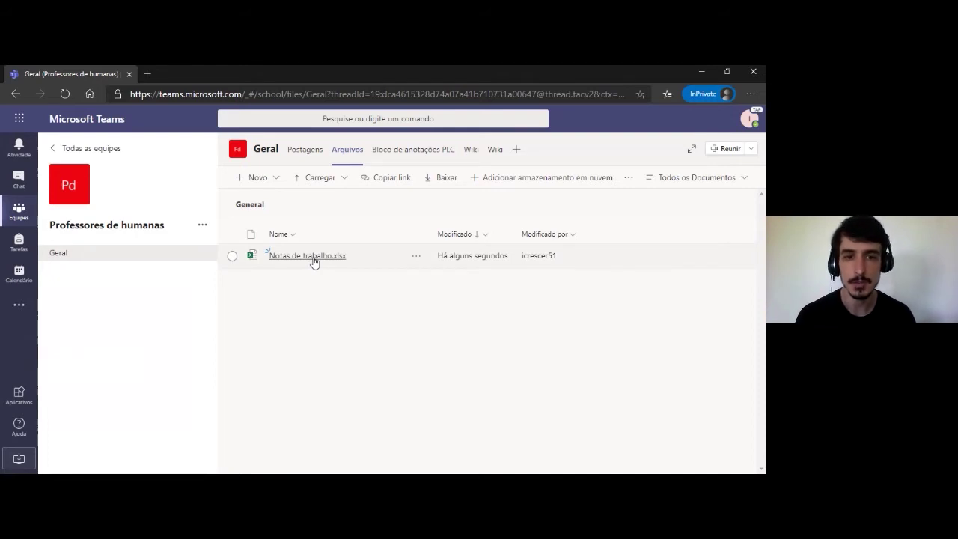
Step: Open Notas de trabalho.xlsx from the channel's files in Excel Online
left_click(415, 261)
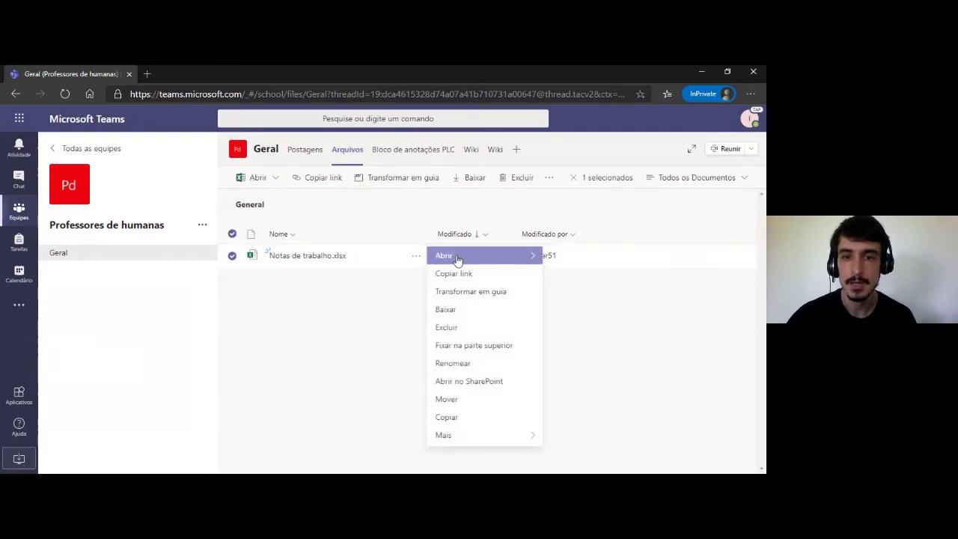
mouse_move(471, 256)
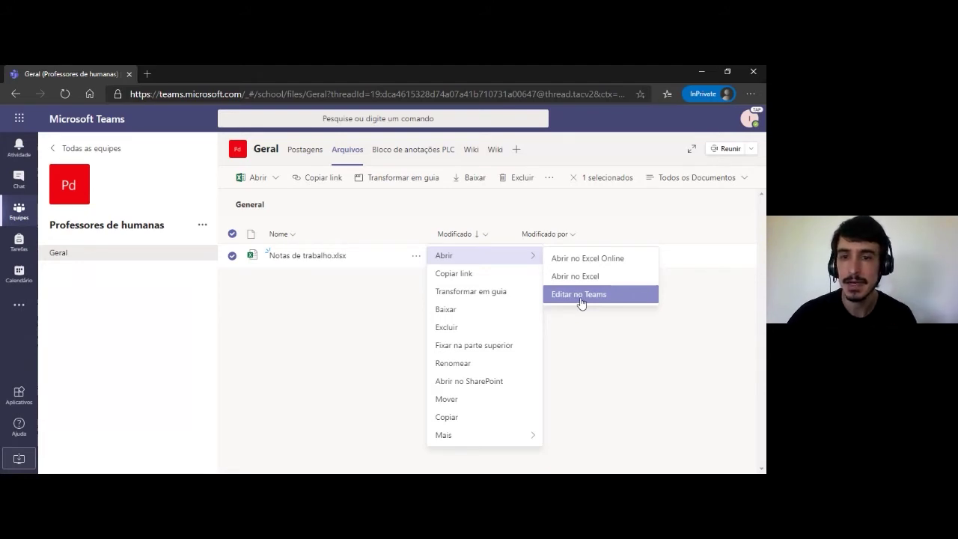
left_click(591, 258)
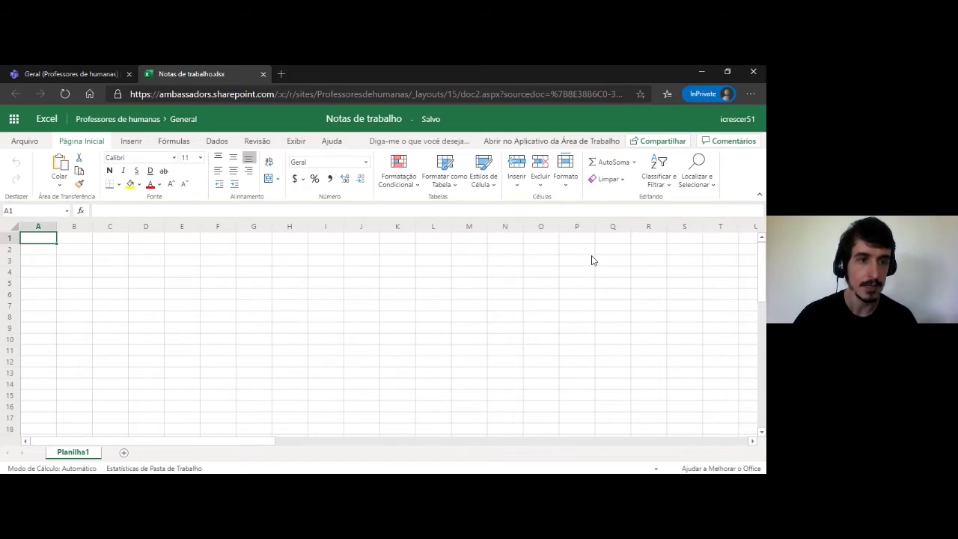
Step: Enter the header "Nomes dos alunos" in cell A1 and widen column A to fit it
type("No")
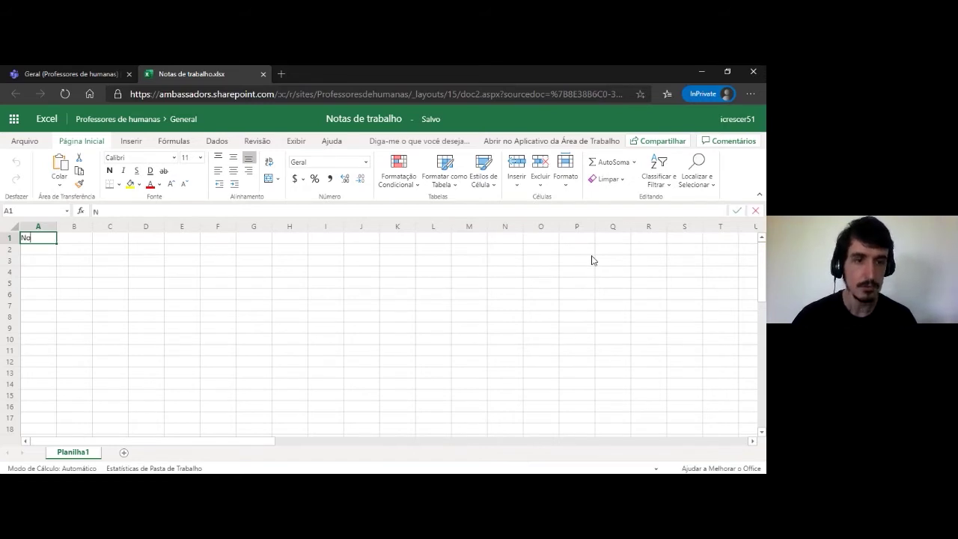
type("mes dos alunos")
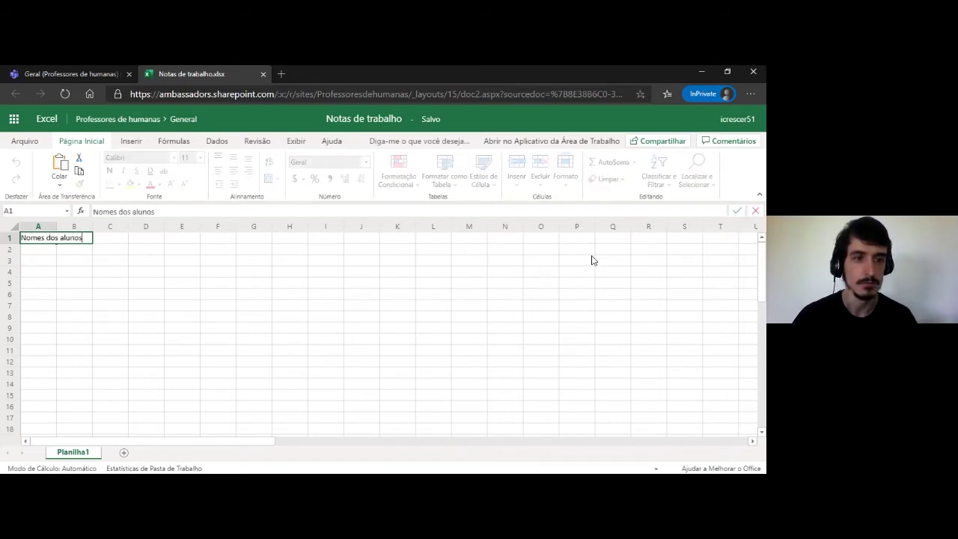
key("Return")
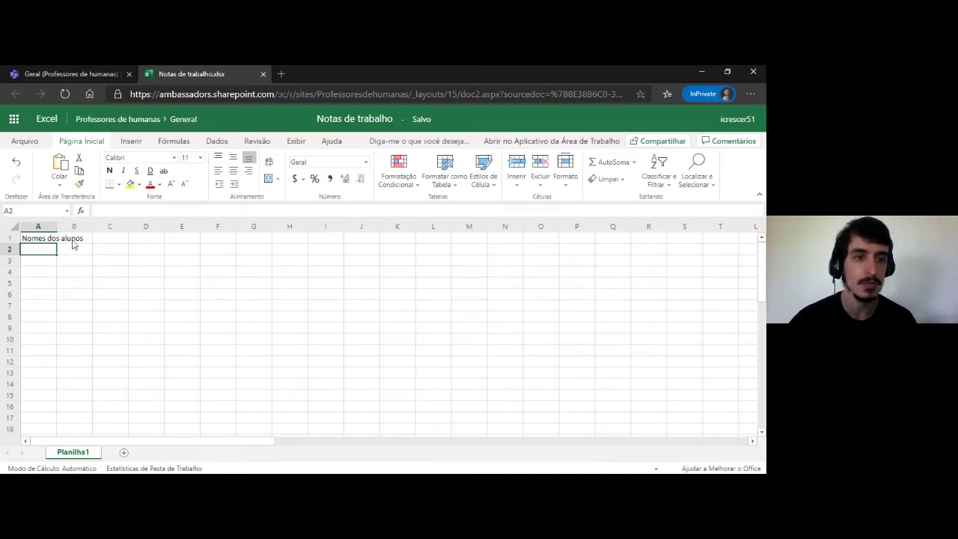
left_click_drag(57, 228, 150, 229)
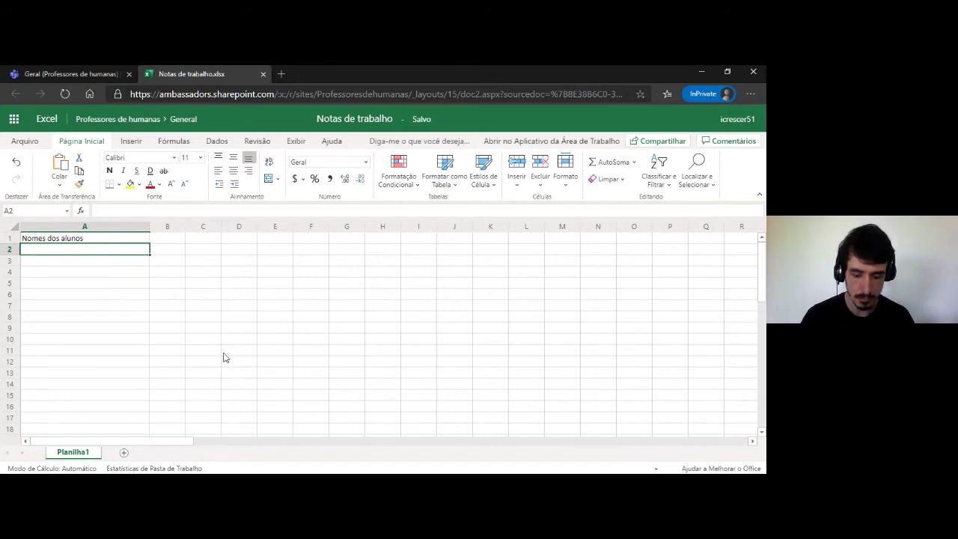
Step: Enter "Aluno 1" in cell A2 and "Aluno 2" in cell A3
type("Alu")
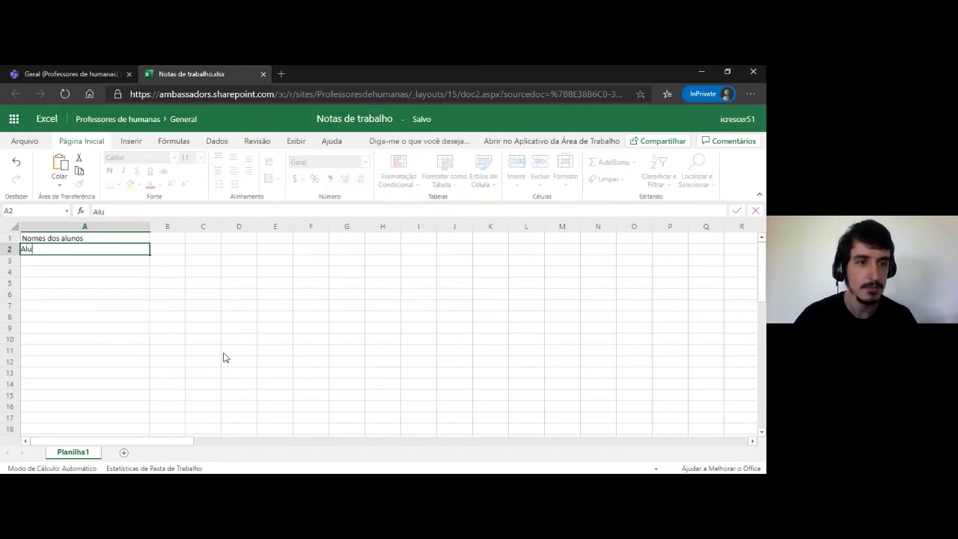
type("no 1")
key("Return")
type("Aluno")
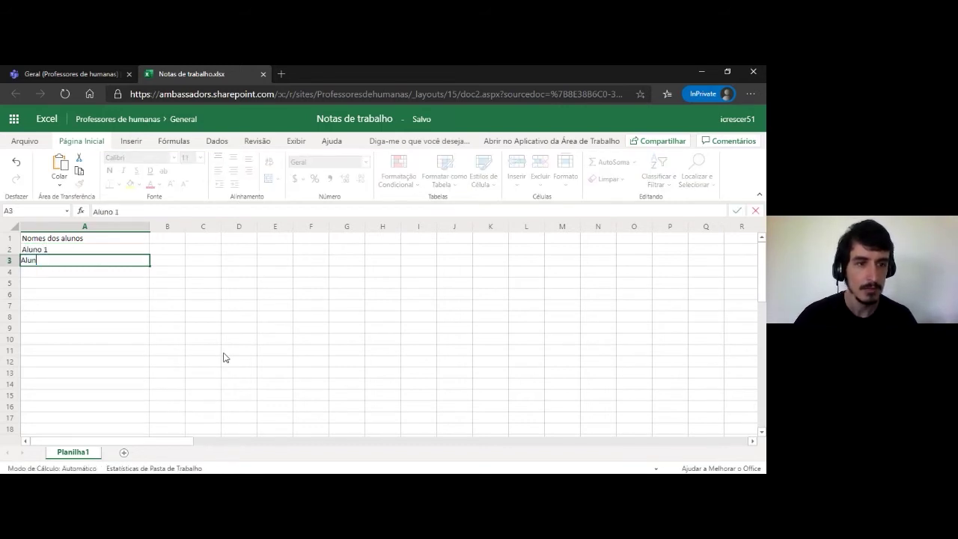
type(" 2")
key("Return")
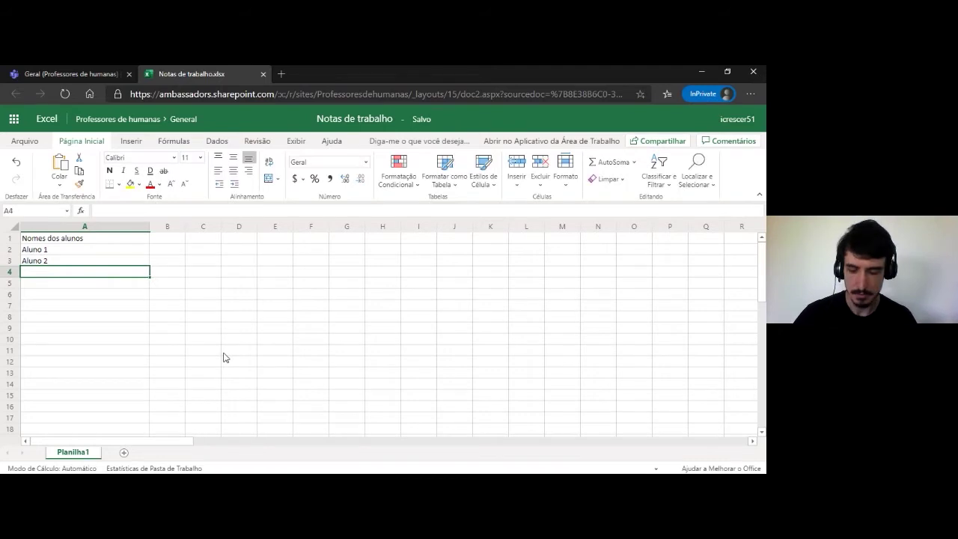
Step: Extend the student series from A2:A3 down to cell A18, ending with Aluno 17
key("Up")
key("shift+Up")
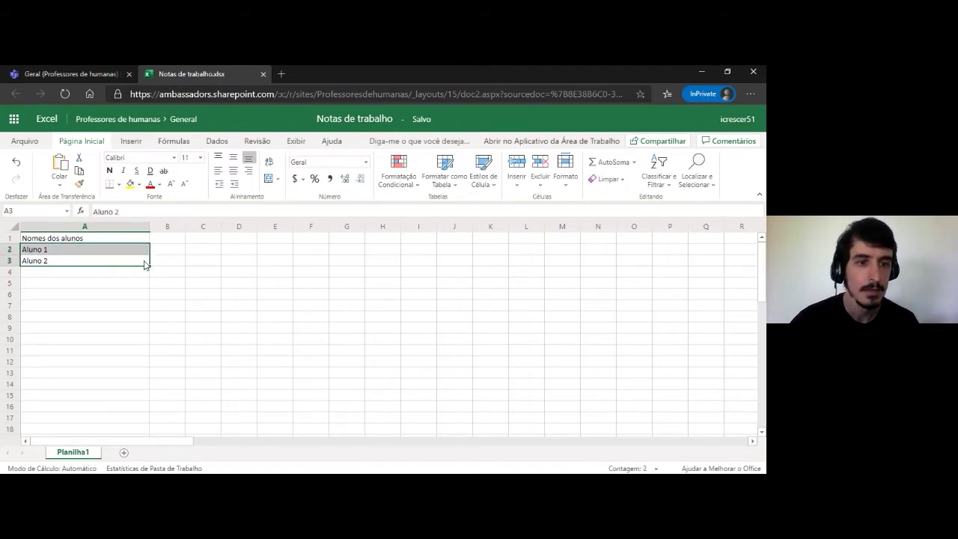
left_click_drag(150, 266, 146, 429)
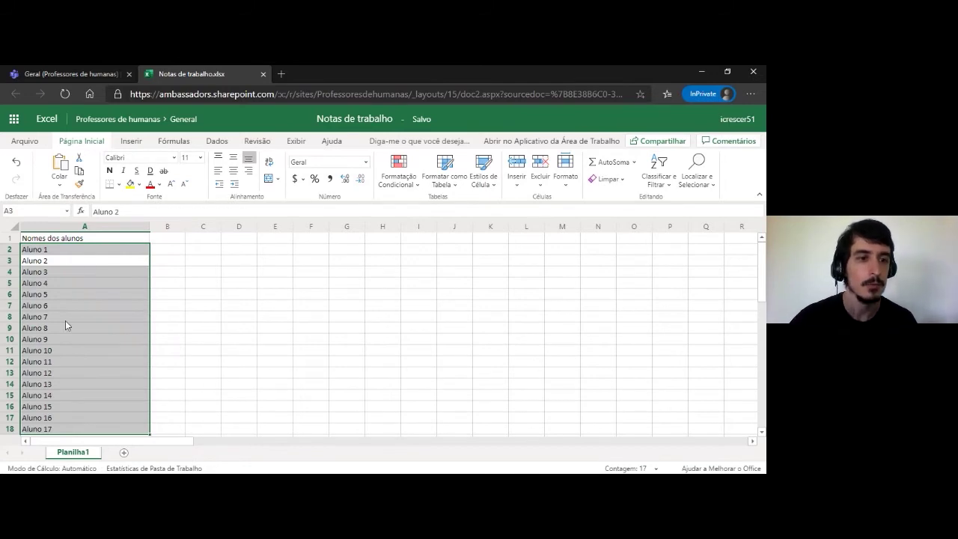
Step: Enter the headers "Professor 1" in cell B1 and "Professor 2" in cell C1
left_click(173, 241)
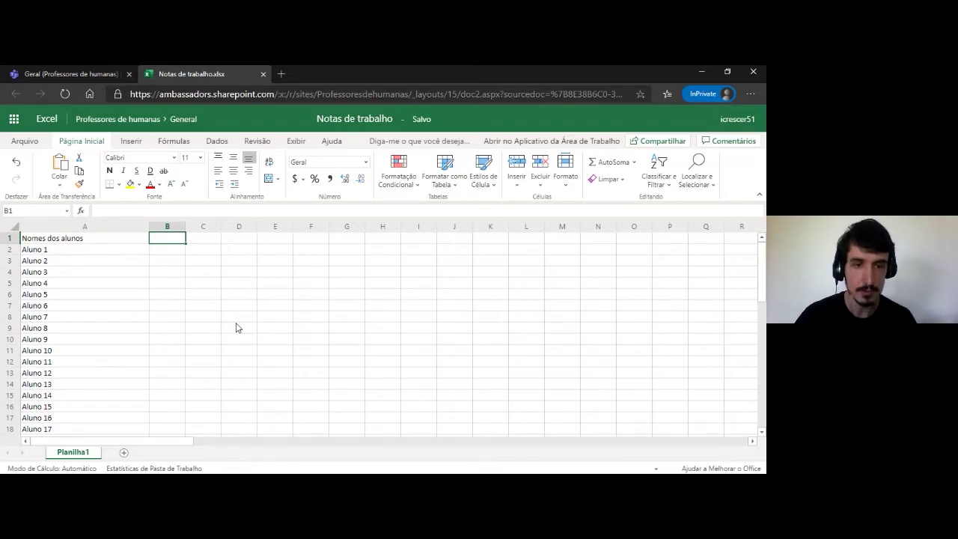
type("Professor 1")
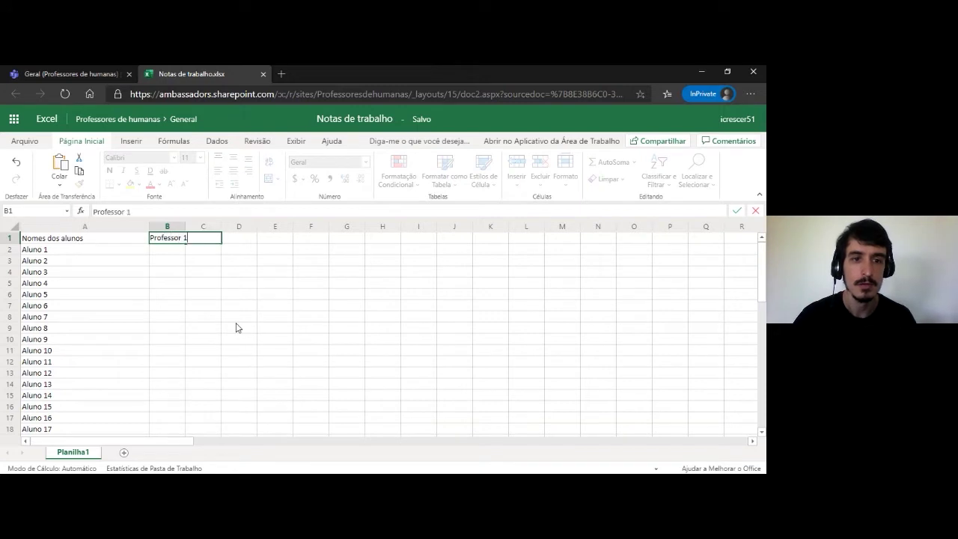
key("Tab")
type("Professor 2")
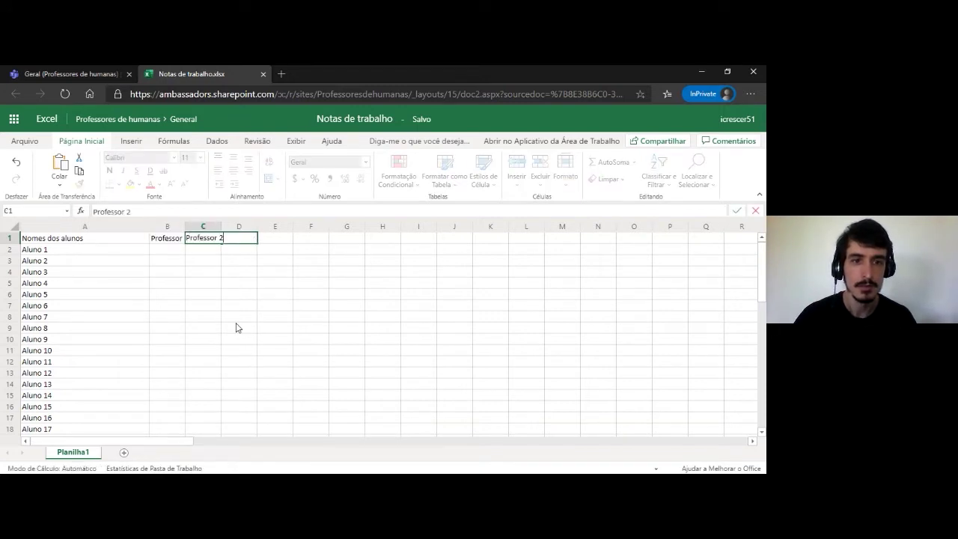
key("Tab")
Step: Extend the professor header series from B1:C1 across to F1 and widen columns B to F to fit the headers
key("Left")
key("shift+Left")
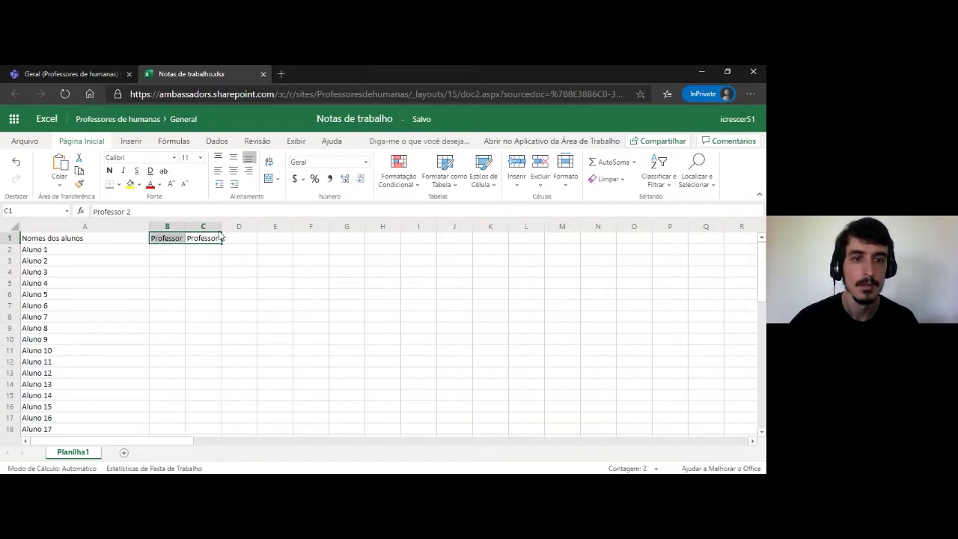
left_click_drag(184, 229, 310, 247)
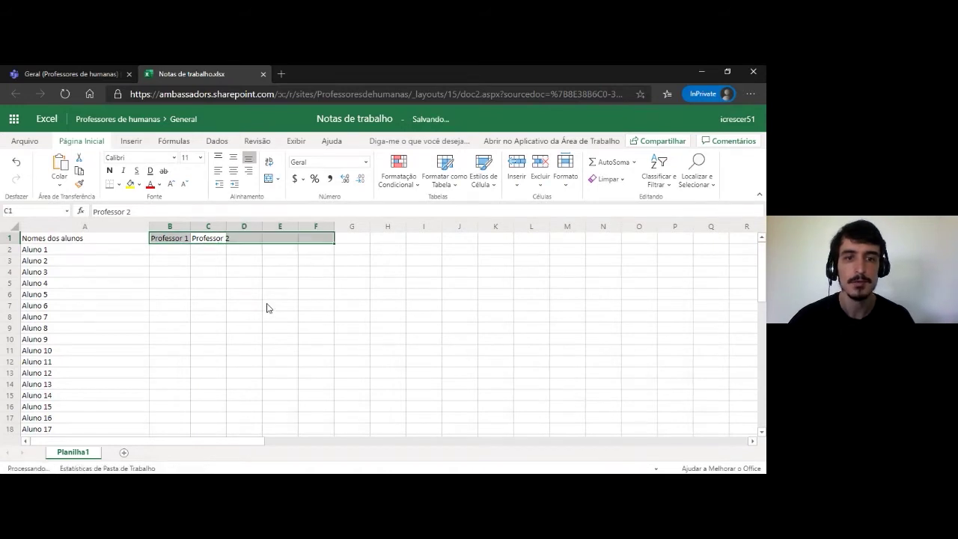
left_click(251, 284)
left_click_drag(169, 226, 318, 226)
left_click_drag(190, 225, 195, 224)
left_click(173, 256)
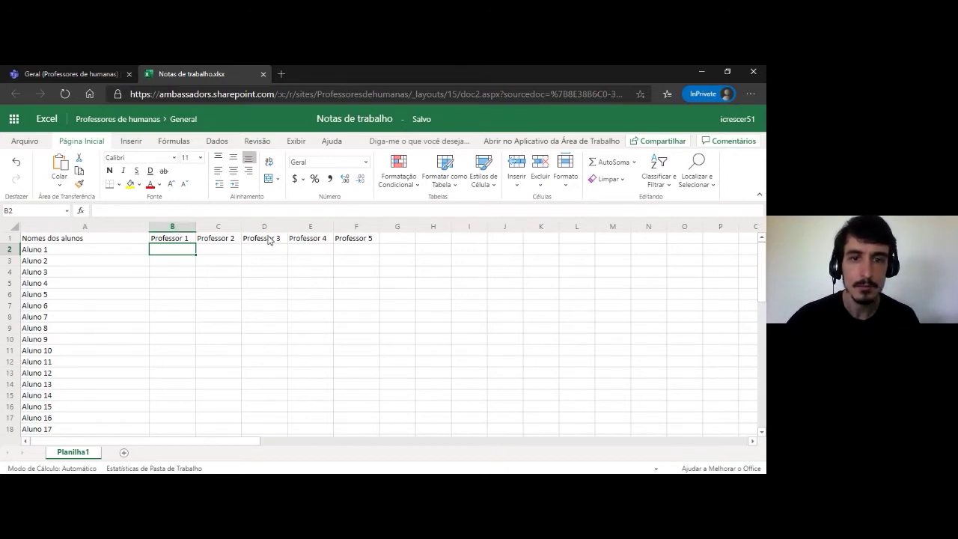
Step: Enter the header "Grupo" in cell G1
left_click(398, 238)
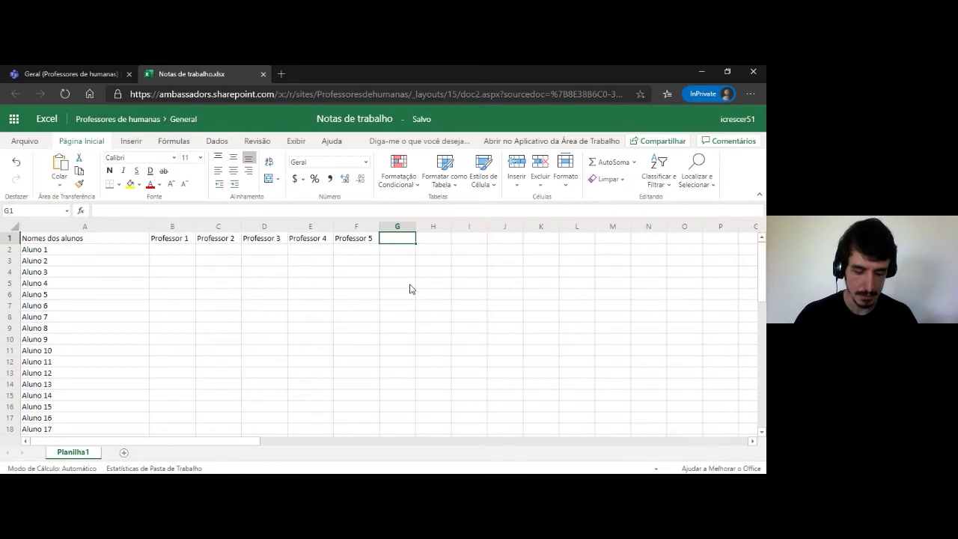
type("Grupo")
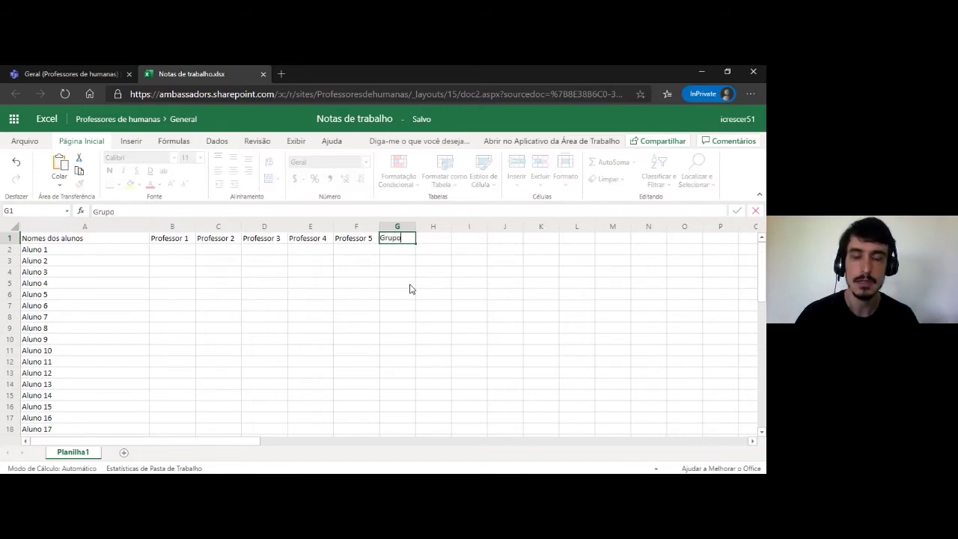
key("Return")
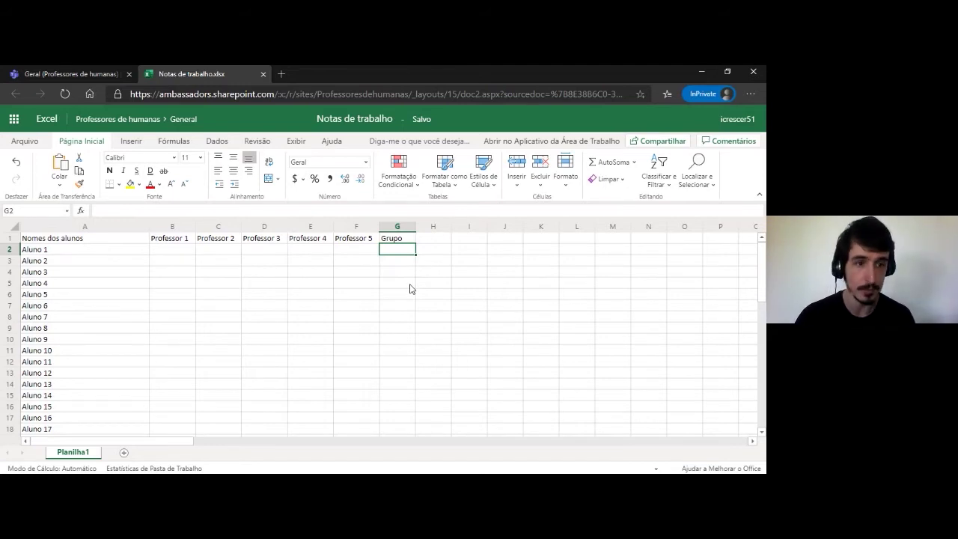
Step: Fill G2:G18 with the group numbers 1, 1, 2, 4, 3, 4, 4, 2, 3, 2, 1, 1, 3, 2, 4, 3, 2
type("1")
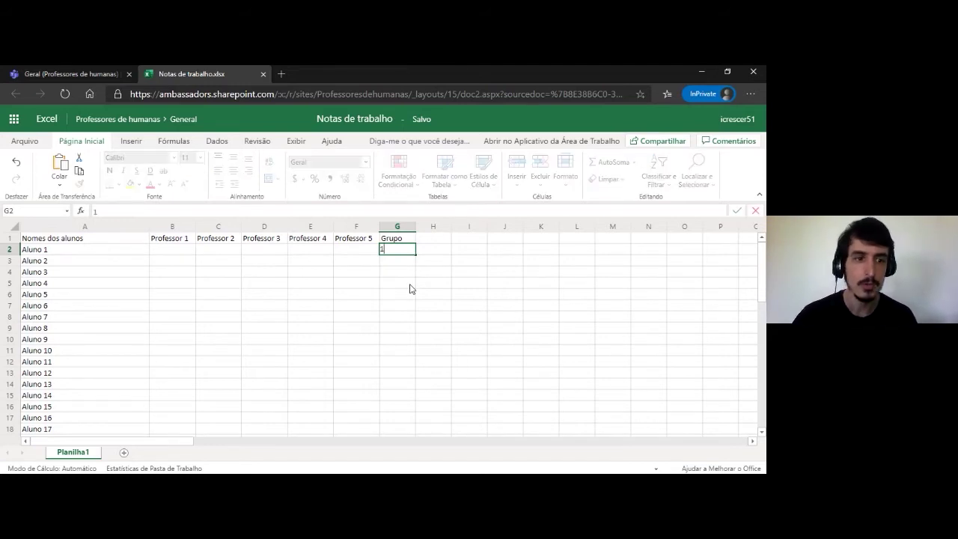
key("Return")
type("1")
key("Return")
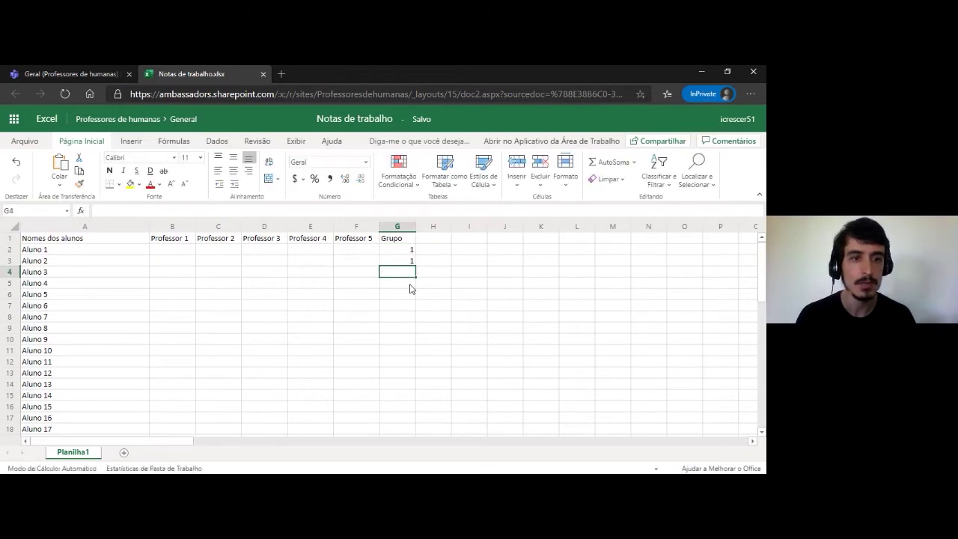
type("2")
key("Return")
type("3")
key("Return")
type("4")
key("Return")
left_click(410, 291)
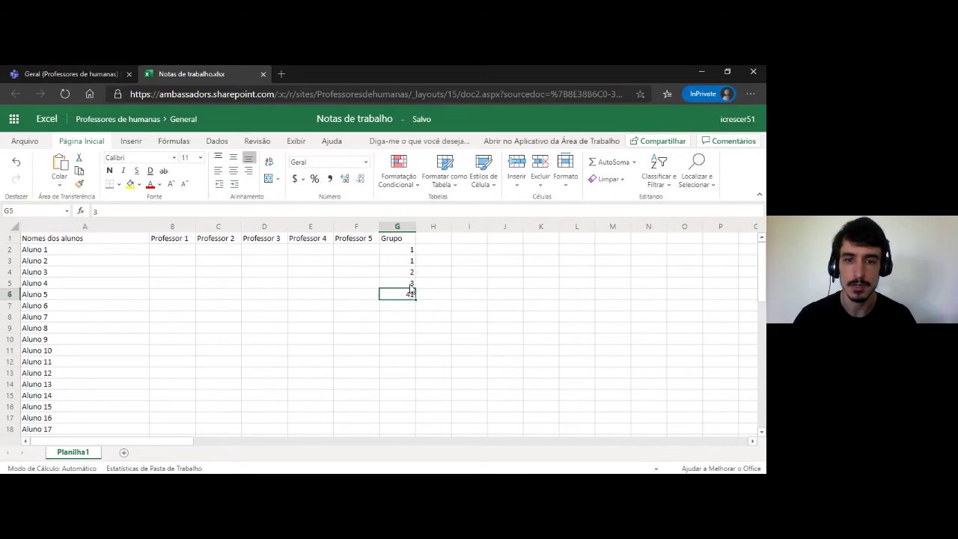
type("3")
key("Return")
type("4")
key("Return")
type("4")
key("Return")
type("2")
key("Return")
type("3")
key("Return")
type("2")
key("Return")
type("1")
key("Return")
type("1")
key("Return")
type("3")
key("Return")
type("2")
key("Return")
type("4")
key("Return")
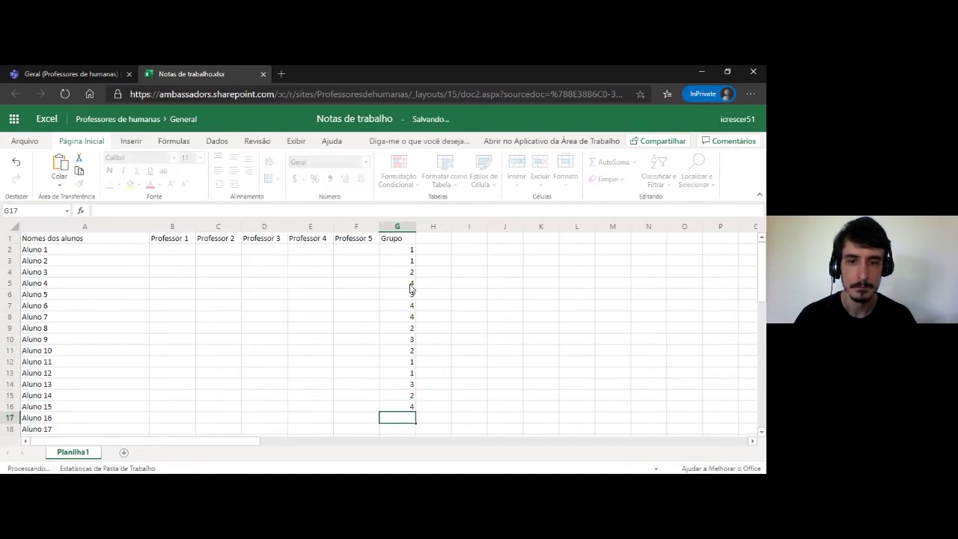
type("3")
key("Return")
type("2")
key("Up")
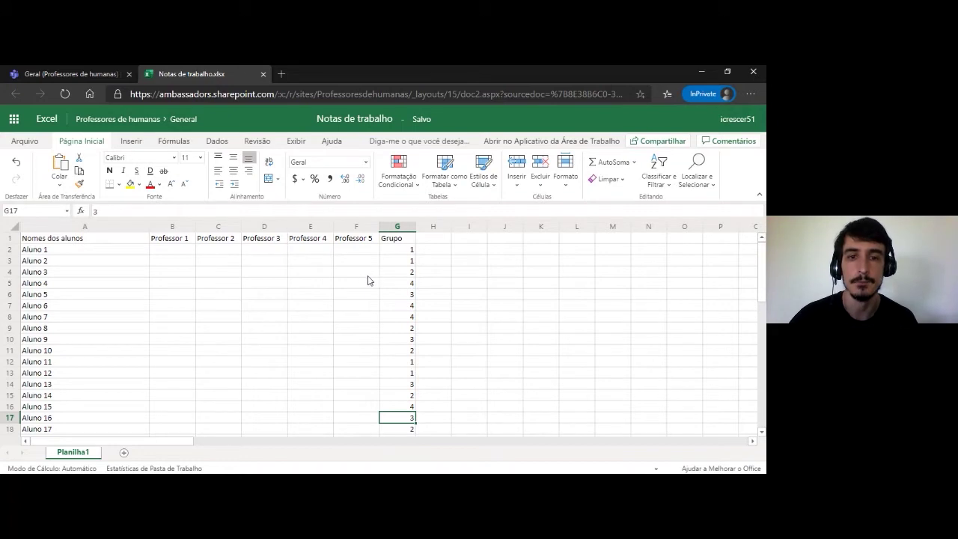
Step: Align the Grupo column's contents to the middle vertically and centre them horizontally
left_click(396, 226)
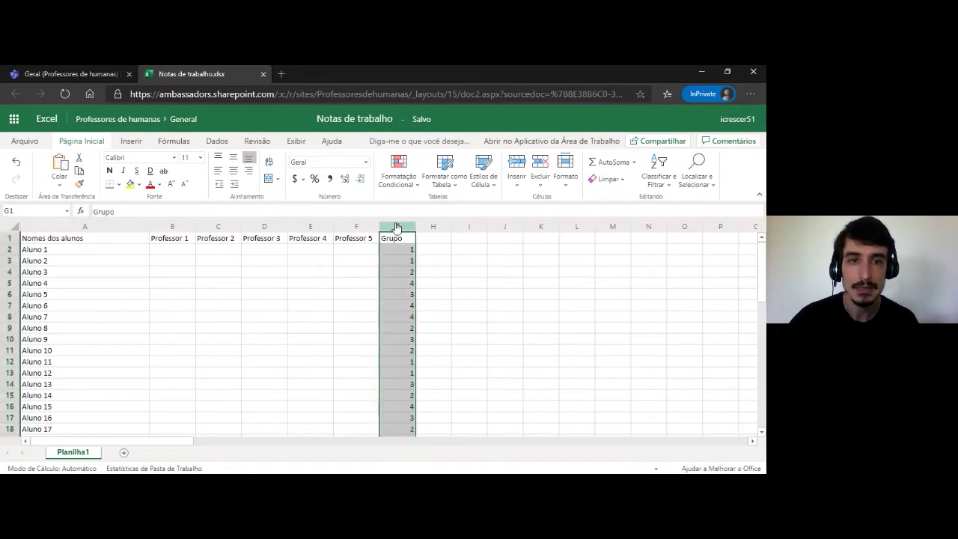
left_click(233, 157)
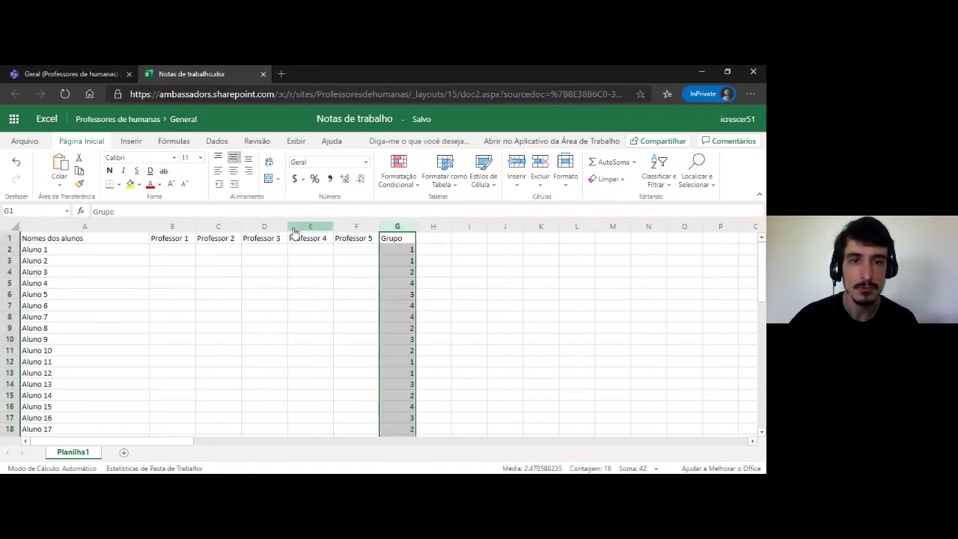
left_click(233, 171)
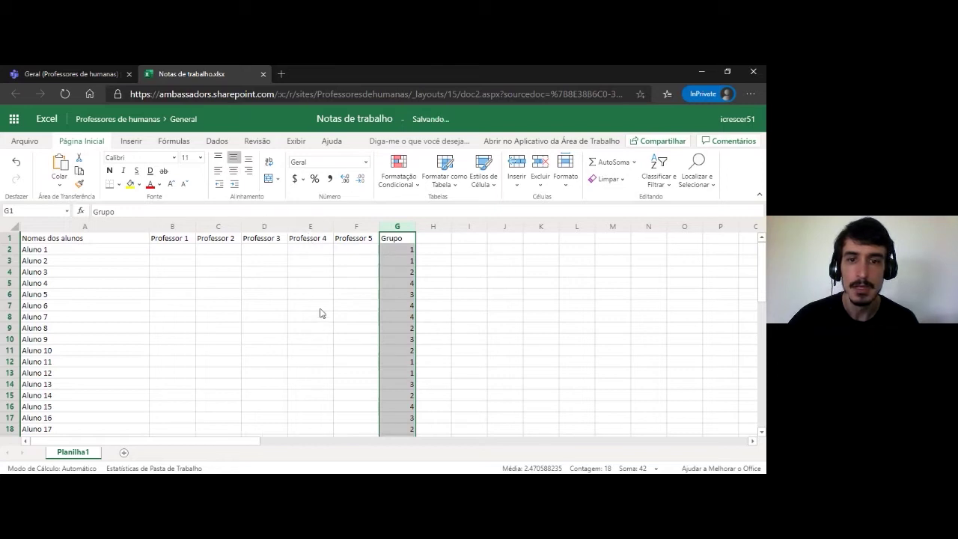
Step: Enter Professor 1's grade of 10 for the group 1 students in cells B2, B3, B12 and B13
left_click(190, 250)
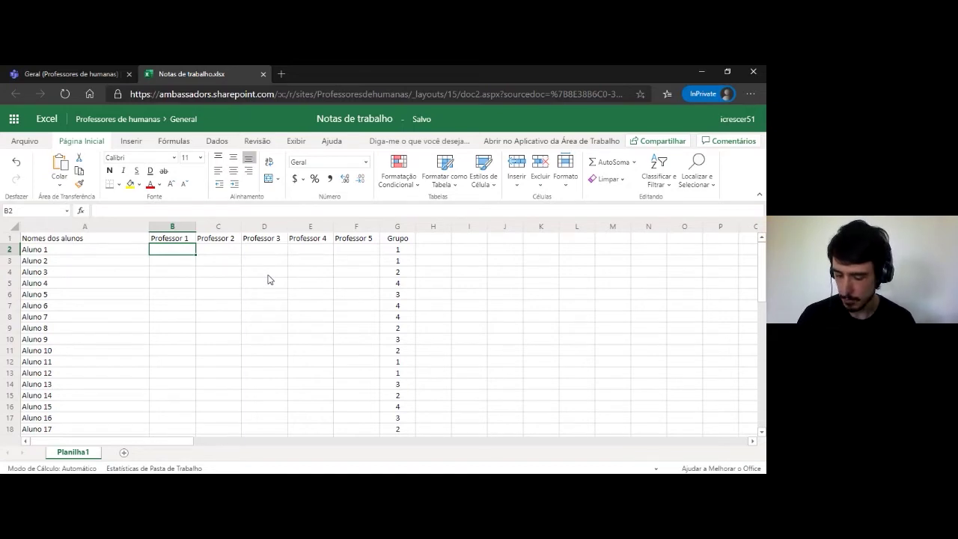
type("10")
key("Return")
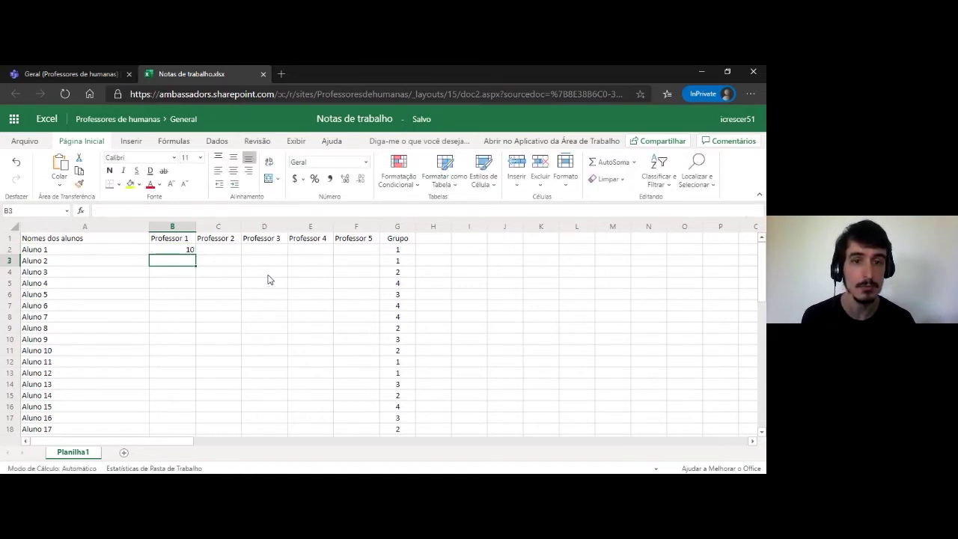
type("10")
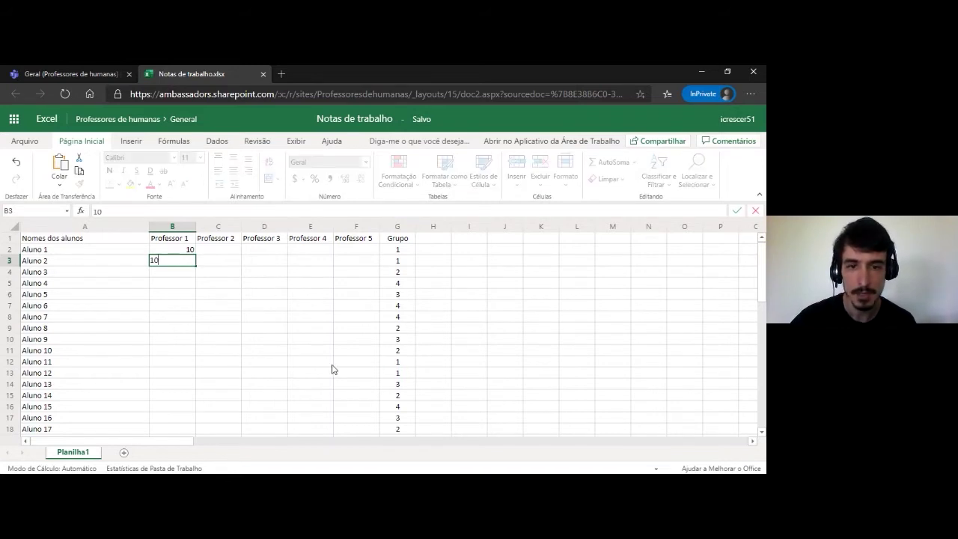
left_click(174, 362)
type("10")
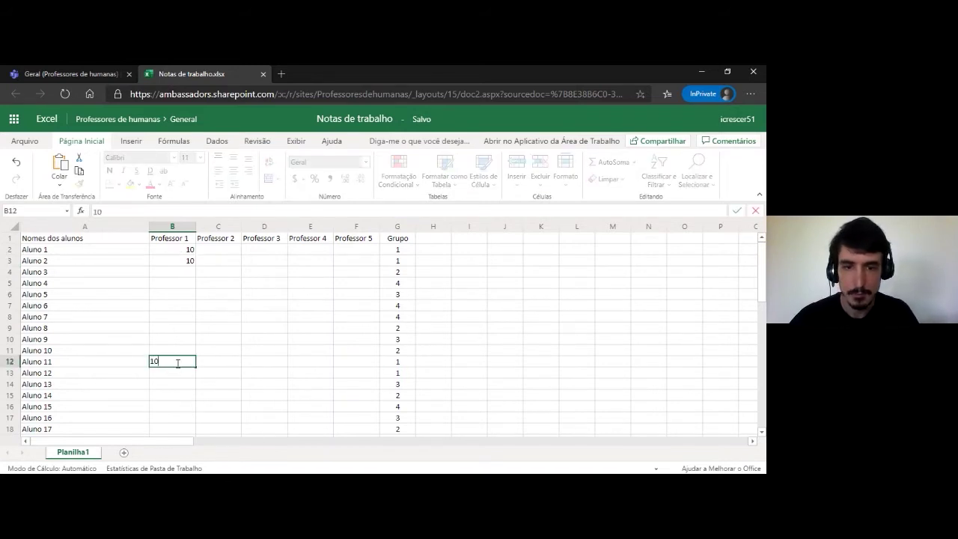
left_click(171, 372)
type("10")
left_click(175, 406)
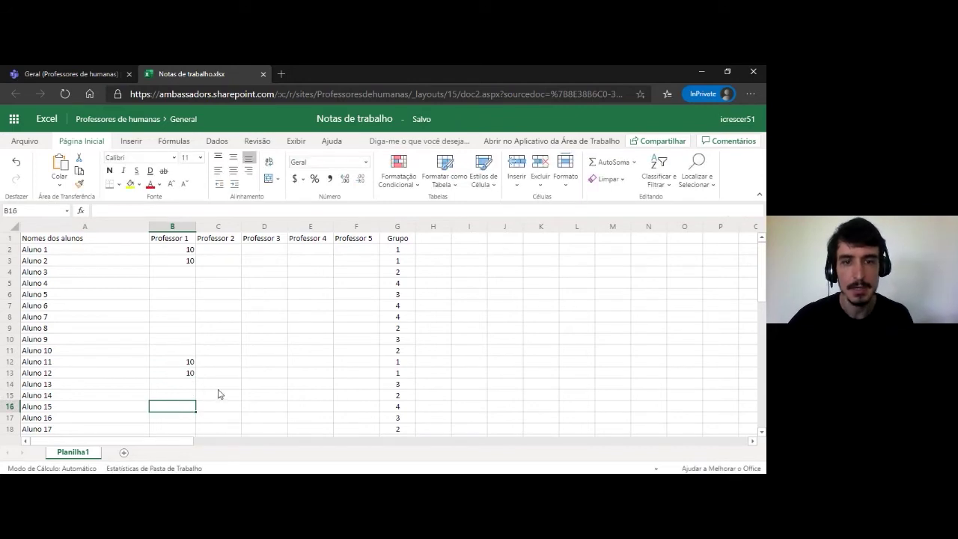
Step: Enter Professor 1's grade of 8 for the group 2 students in cells B4, B11, B15 and B18
left_click(187, 275)
type("8")
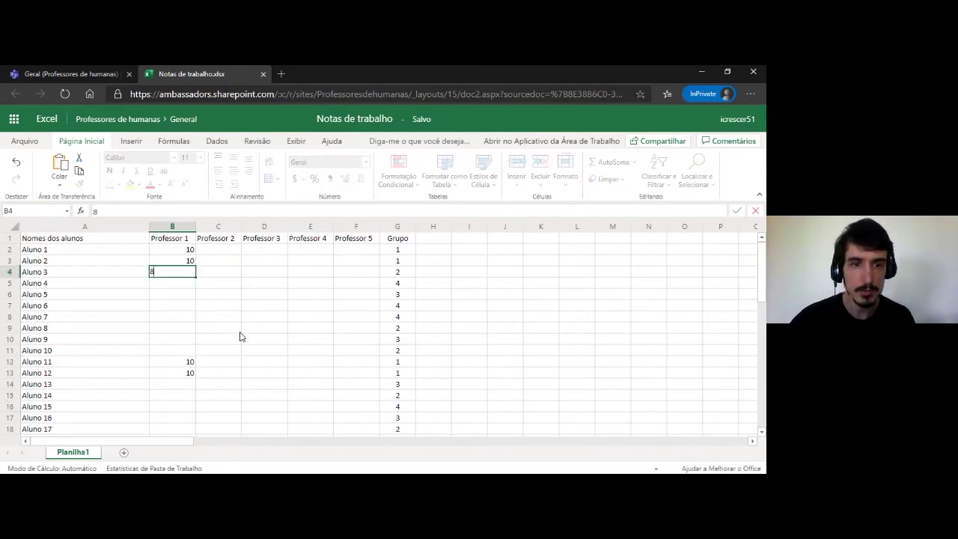
left_click(194, 350)
type("8")
left_click(182, 386)
left_click(182, 397)
type("8")
left_click(184, 429)
type("8")
Step: Enter Professor 1's grade of 7 for the group 4 students in cells B5, B7, B8 and B16
left_click(184, 282)
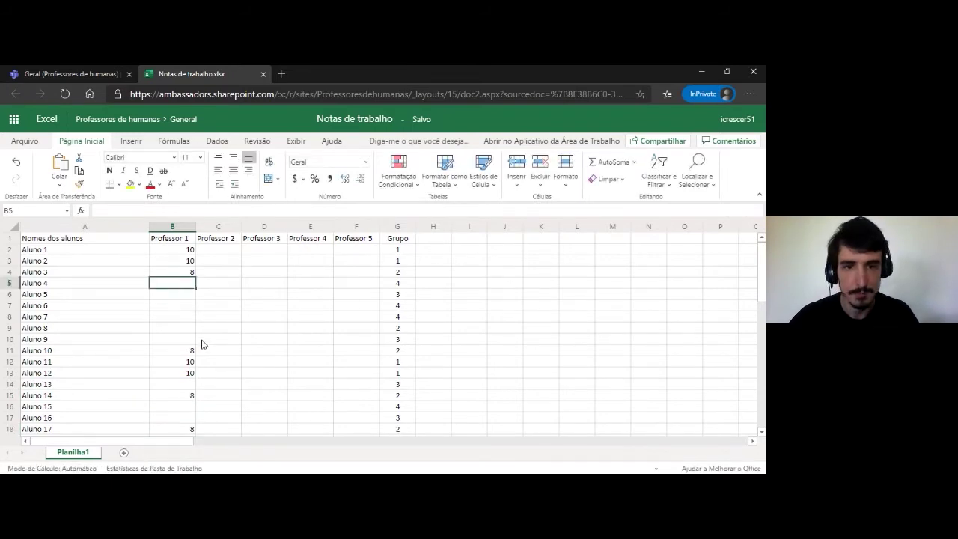
type("7")
left_click(178, 307)
type("7")
left_click(179, 318)
type("7")
left_click(180, 406)
type("7")
Step: Complete Professor 1's grades with 8 in cell B9 and 6 for the group 3 students in B6, B10, B14 and B17
left_click(170, 296)
left_click(172, 331)
type("8")
left_click(174, 340)
type("6")
left_click(178, 385)
type("6")
left_click(184, 419)
type("6")
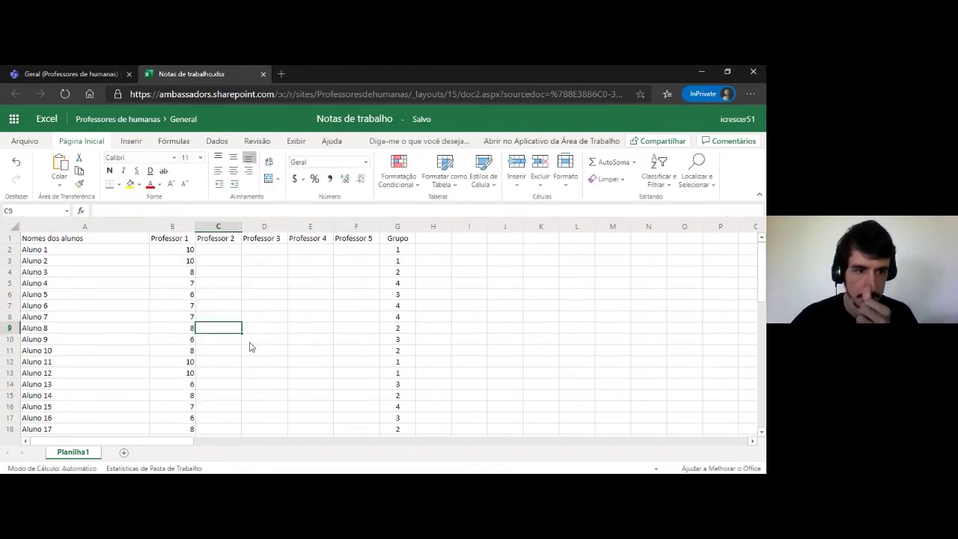
Step: Enter Professor 2's grade of 10 for the group 1 students in cells C2, C3, C12 and C13
left_click(232, 253)
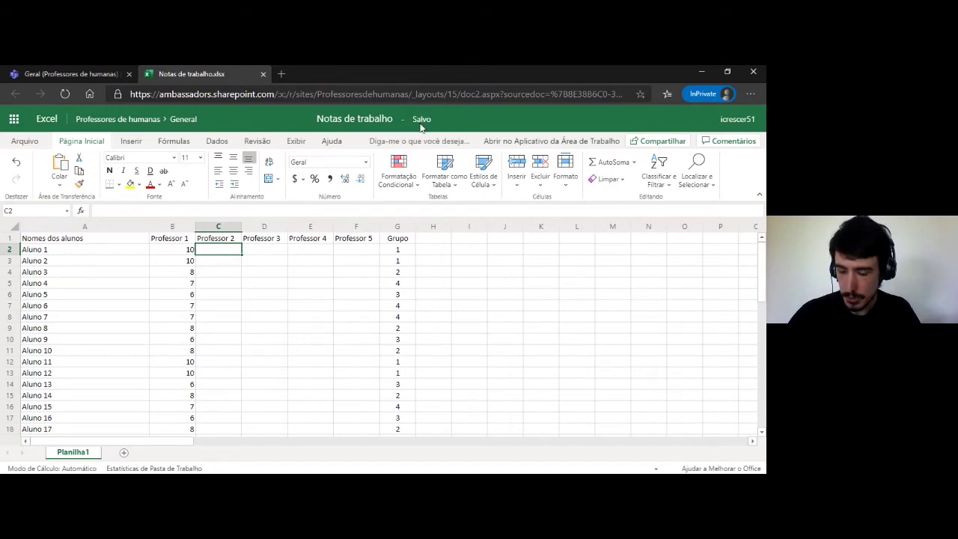
type("10")
key("Return")
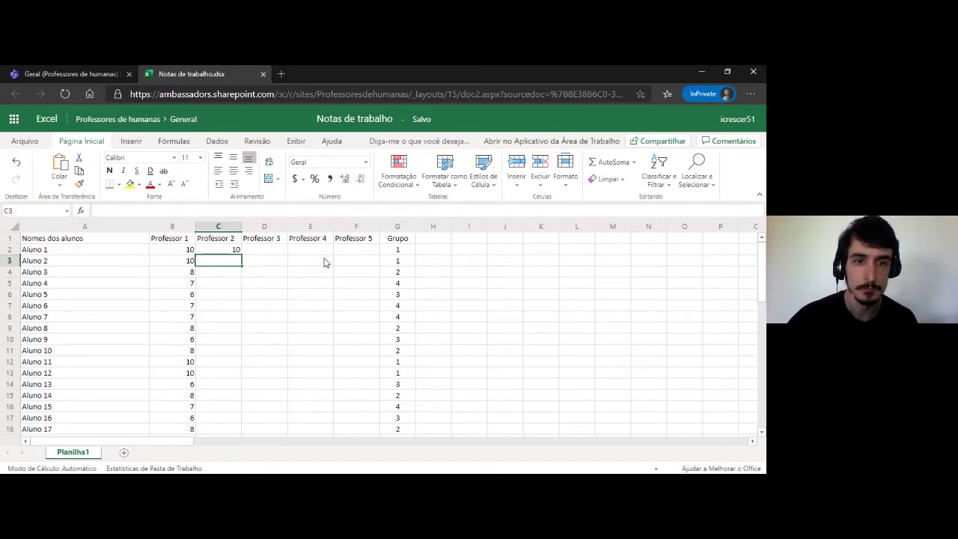
type("10")
left_click(232, 361)
type("10")
key("Return")
type("10")
Step: Enter Professor 2's grade of 6 for the group 2 students in cells C4, C9, C11, C15 and C18
left_click(219, 273)
type("6")
left_click(219, 327)
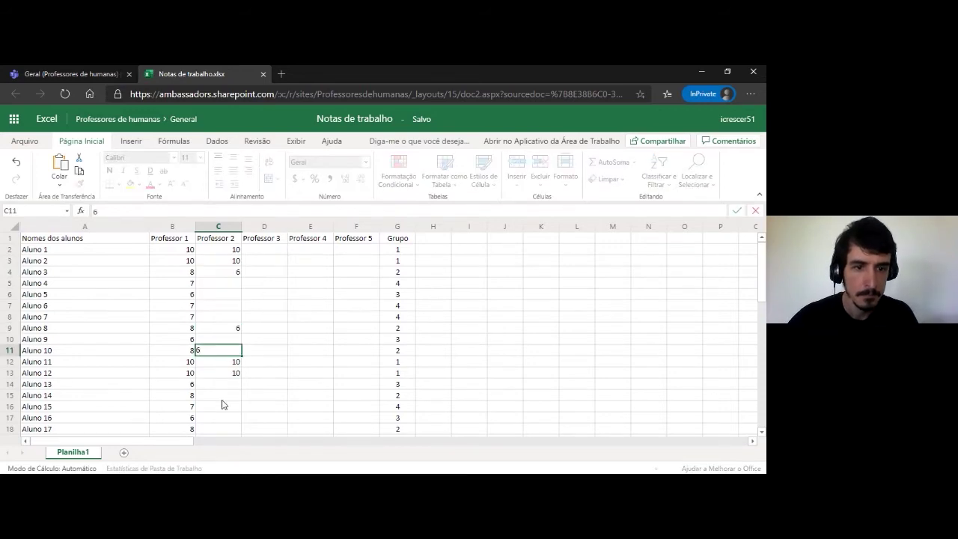
Step: Enter Professor 2's grades of 8 for group 4 in C5, C7, C8 and C16, and 6 for group 3 in C6, C10, C14 and C17
type("8")
left_click(219, 305)
type("8")
key("Return")
type("8")
left_click(223, 406)
type("8")
left_click(229, 293)
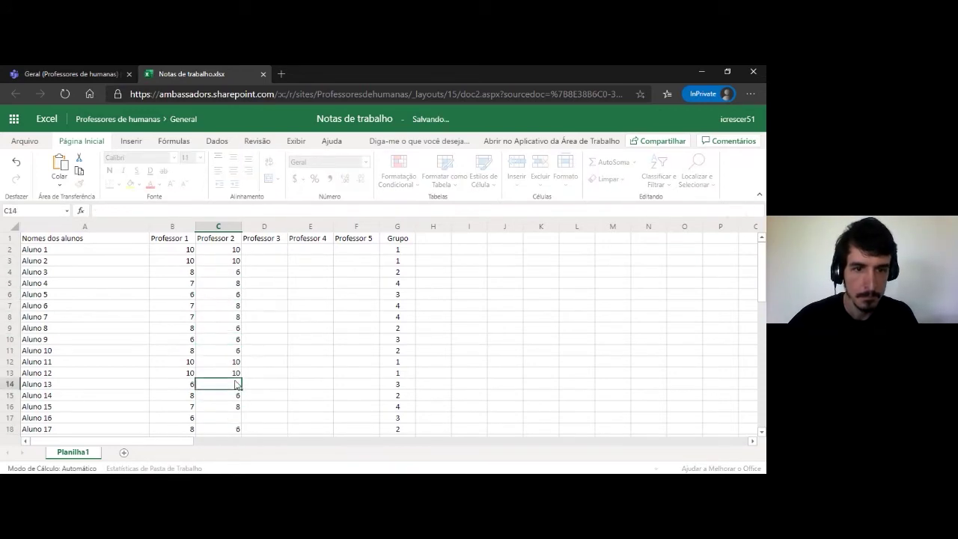
Step: Enter Professor 3's grade of 9 for the group 1 students in cells D2, D3, D12 and D13
type("9")
left_click(259, 261)
type("9")
left_click(265, 361)
type("9")
left_click(264, 372)
type("9")
Step: Enter Professor 3's grade of 8 for the group 2 students in cells D4, D9, D11, D15 and D18
left_click(279, 271)
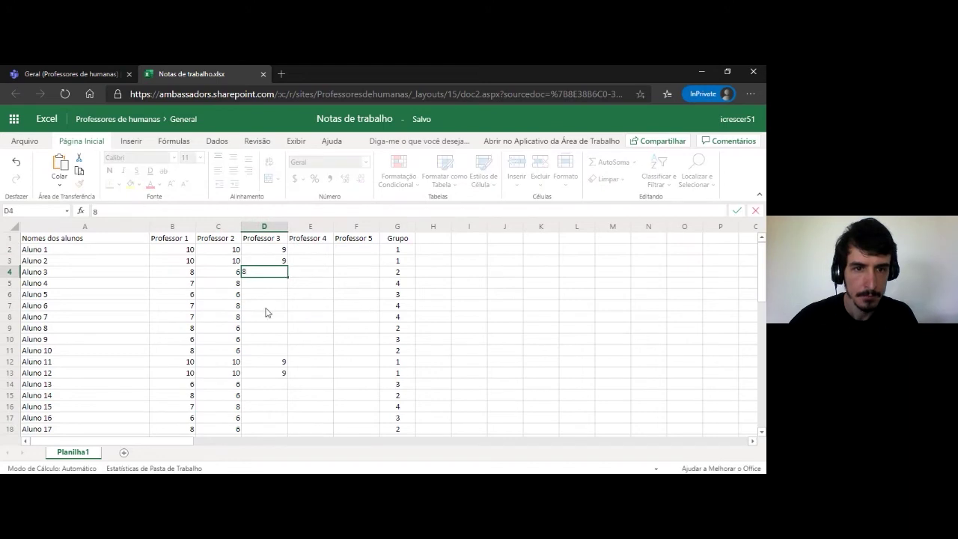
left_click(265, 395)
type("8")
left_click(265, 429)
type("8")
Step: Enter Professor 3's grade of 6 for the group 4 students in cells D5, D7, D8 and D16
left_click(274, 284)
type("6")
left_click(283, 315)
type("6")
left_click(265, 406)
type("6")
Step: Enter Professor 3's grade of 7 for the group 3 students in cells D6, D10, D14 and D17
left_click(267, 296)
type("7")
left_click(268, 340)
type("7")
left_click(270, 385)
type("7")
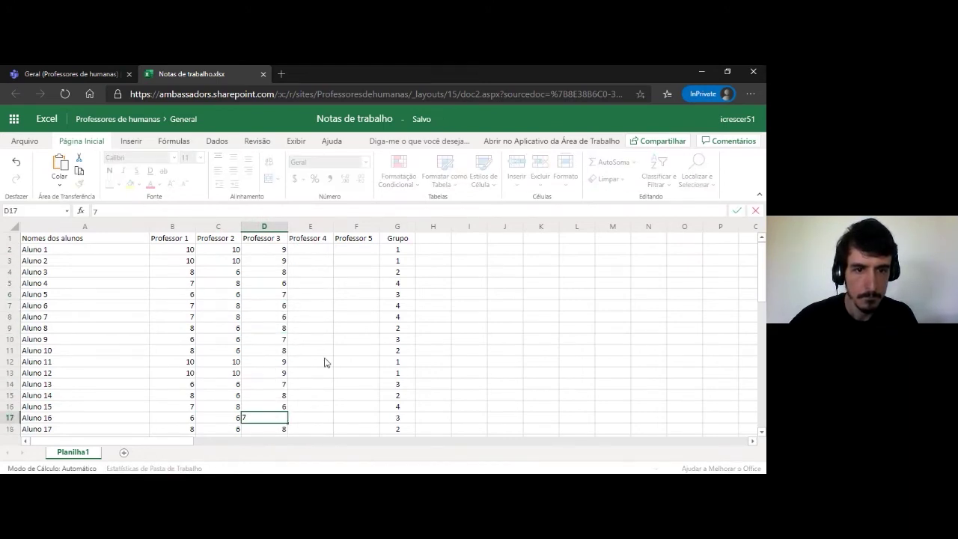
Step: Copy Professor 2's grades from C2:C18 into the Professor 4 column starting at E2
left_click_drag(238, 255, 225, 428)
key("ctrl+c")
left_click(310, 249)
key("ctrl+v")
Step: Copy Professor 3's grades from D2:D18 into the Professor 5 column starting at F2
left_click_drag(263, 250, 263, 429)
key("ctrl+c")
left_click(356, 250)
key("ctrl+v")
left_click(424, 306)
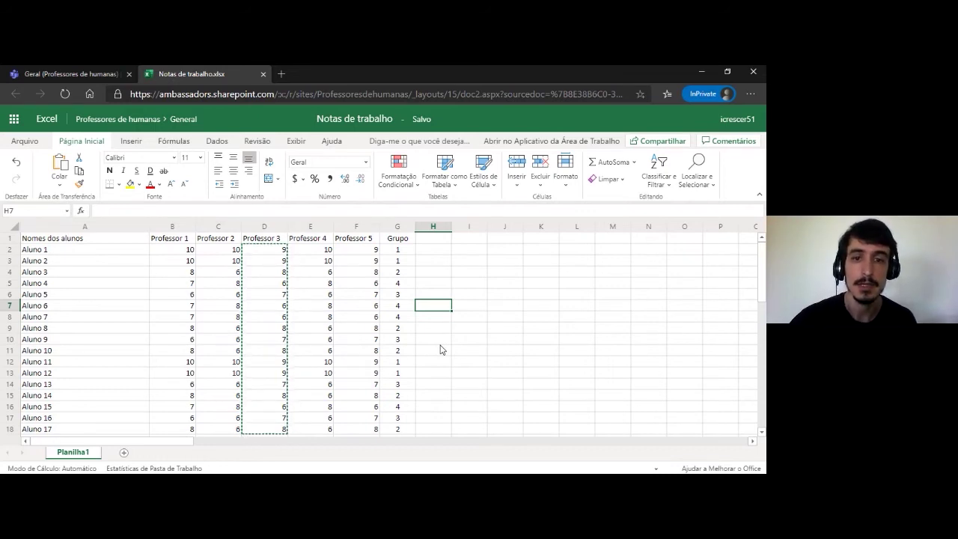
Step: Total Aluno 1's five professor grades in cell H2 with a SOMA formula over B2:F2
left_click(444, 238)
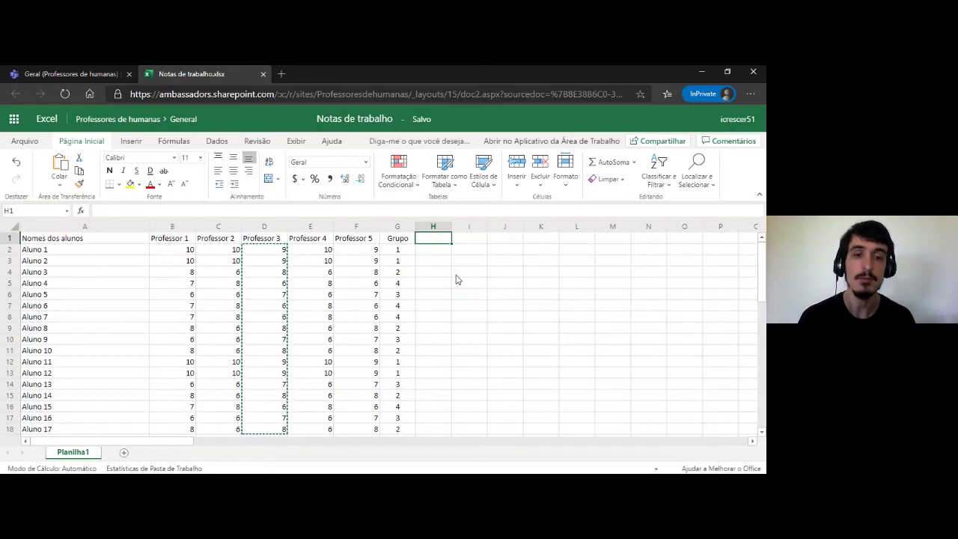
left_click(449, 250)
left_click_drag(190, 252, 352, 253)
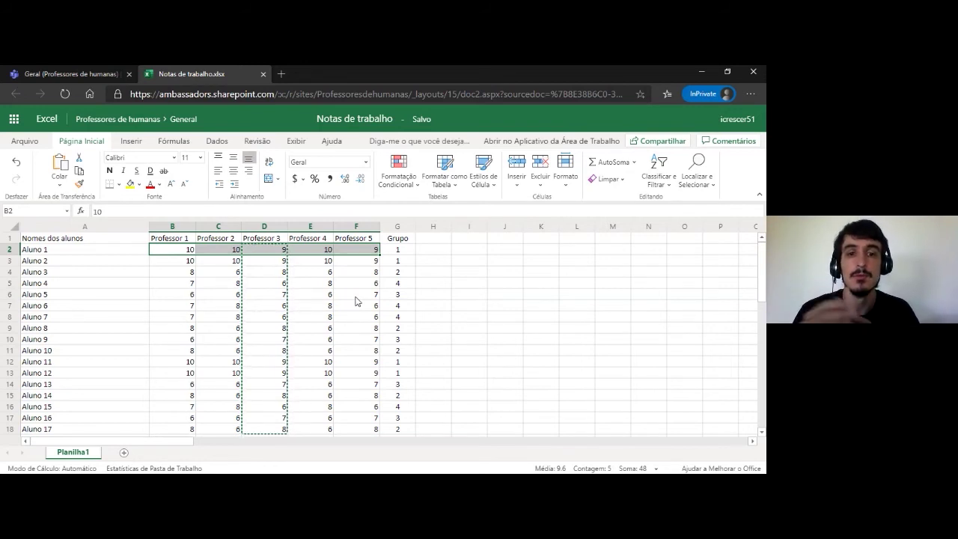
left_click(430, 251)
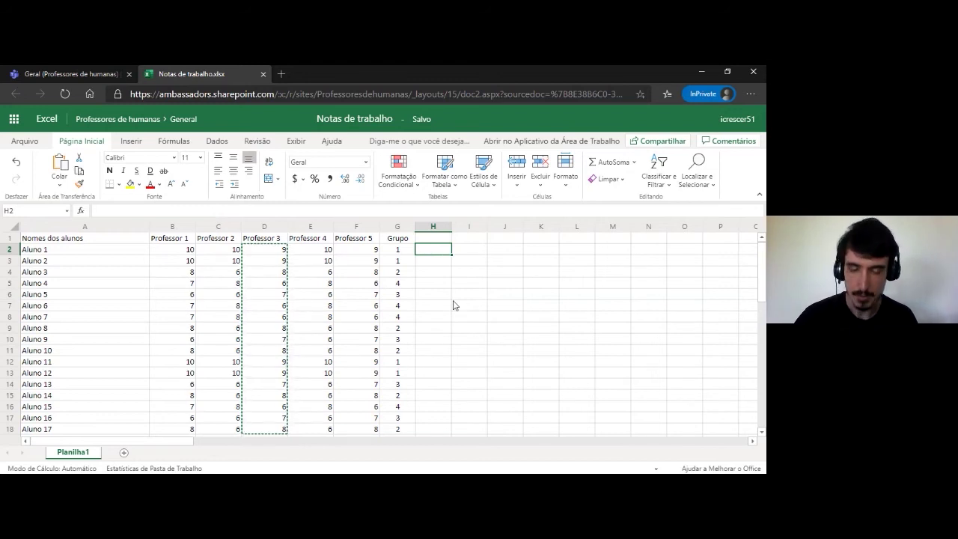
type("=")
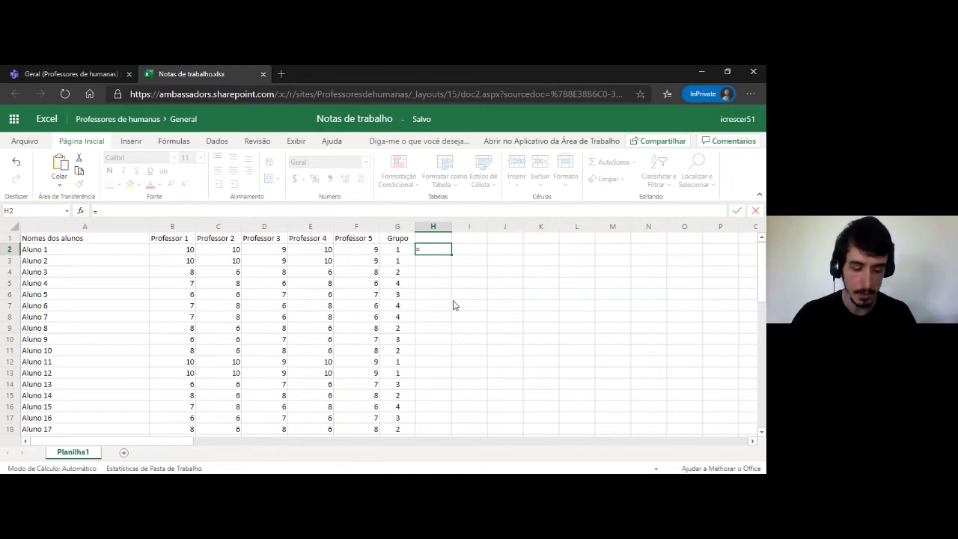
type("soma")
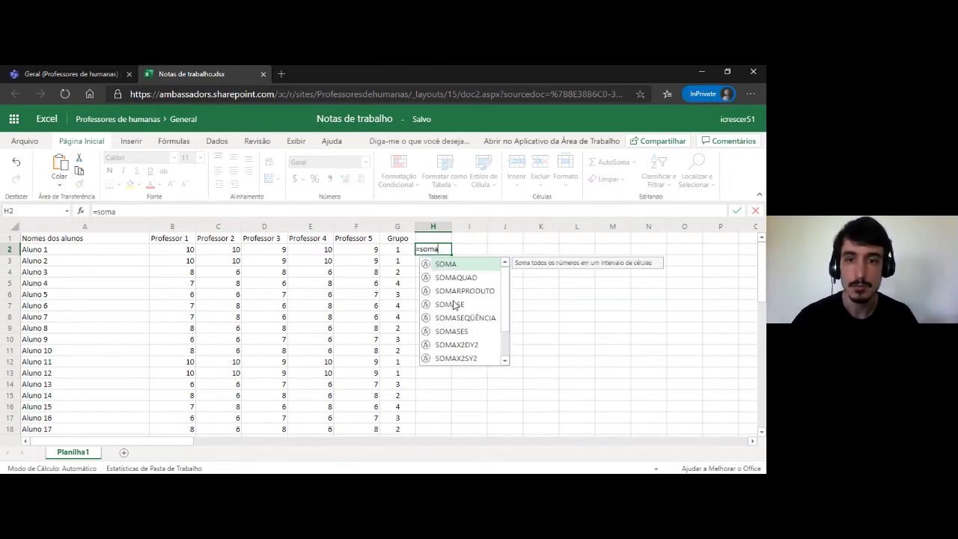
type("(")
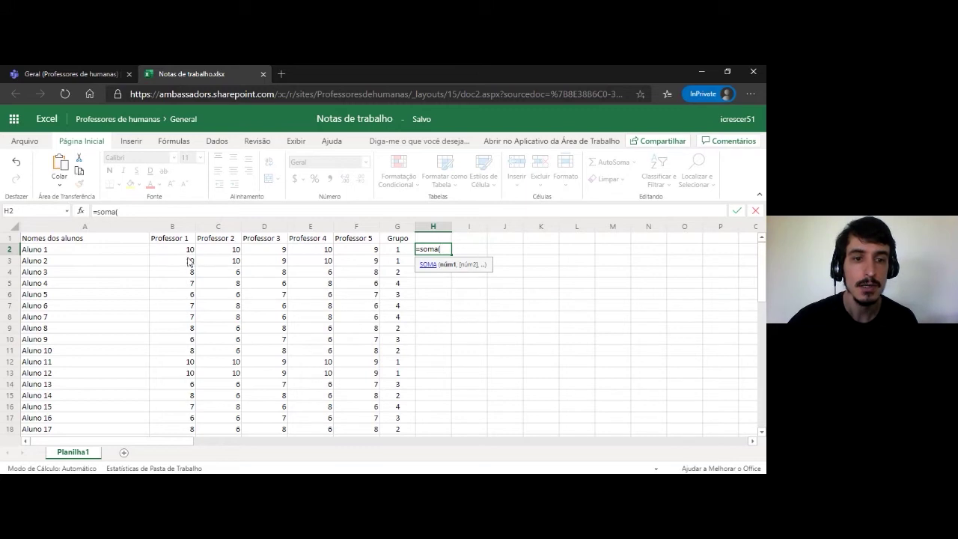
left_click_drag(177, 250, 345, 254)
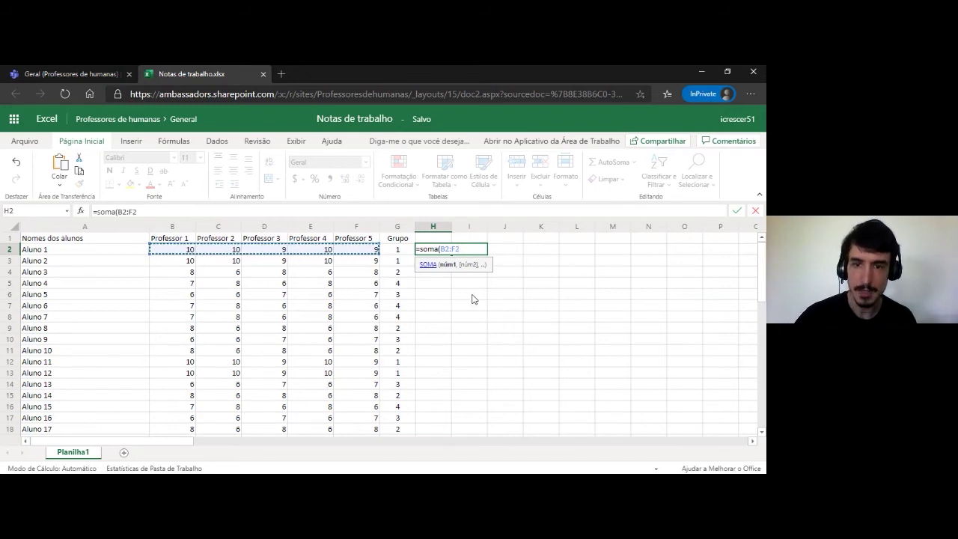
key("Return")
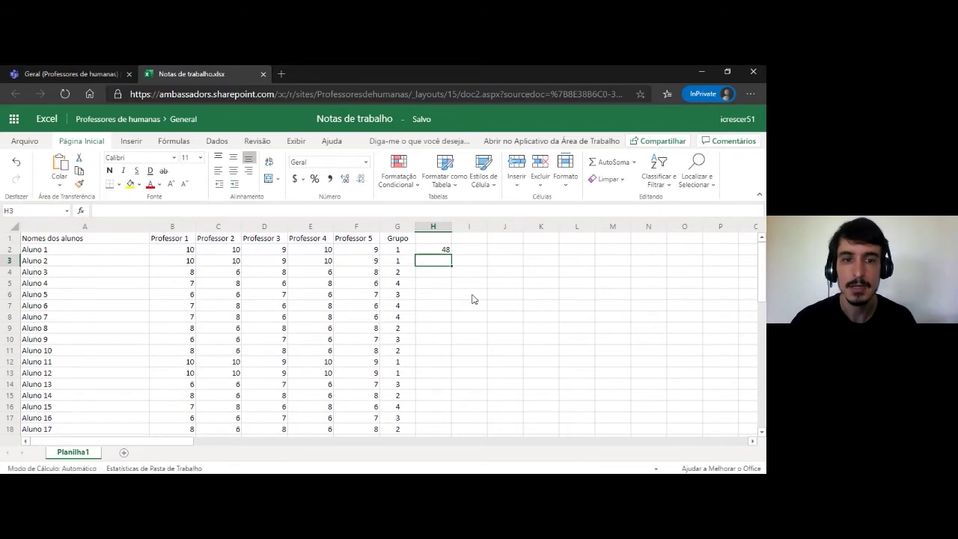
Step: Fill the SOMA formula from H2 down to H18 and check the copied formulas in H3 and H4
left_click(440, 253)
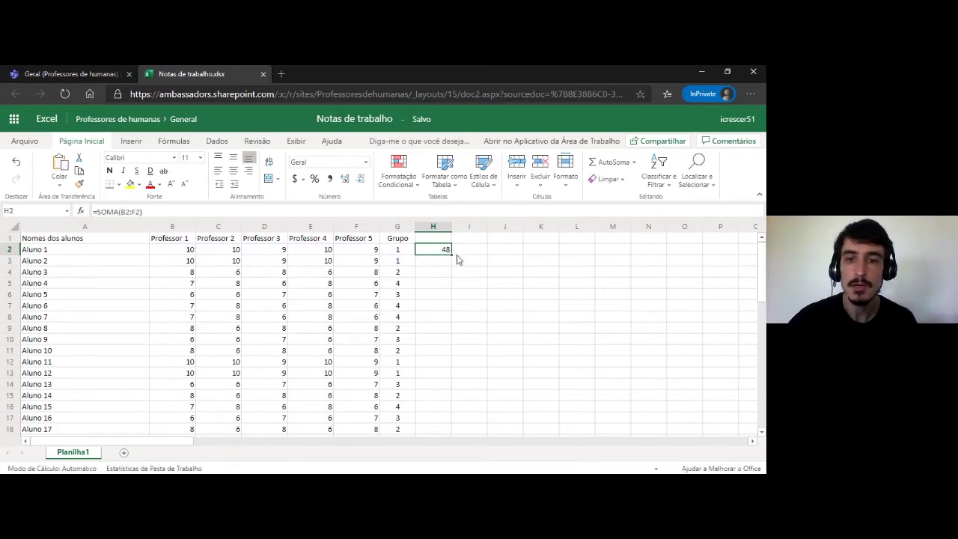
left_click_drag(452, 254, 442, 425)
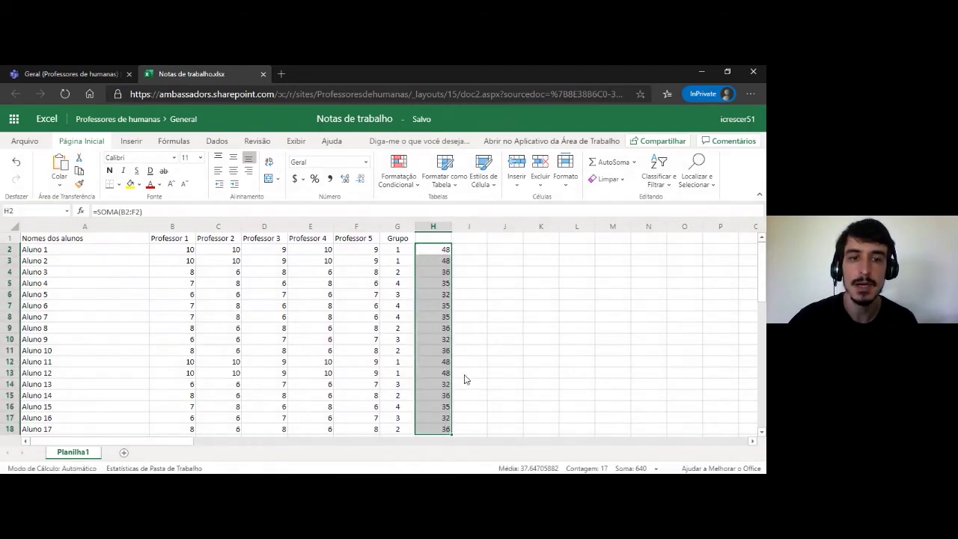
left_click(436, 264)
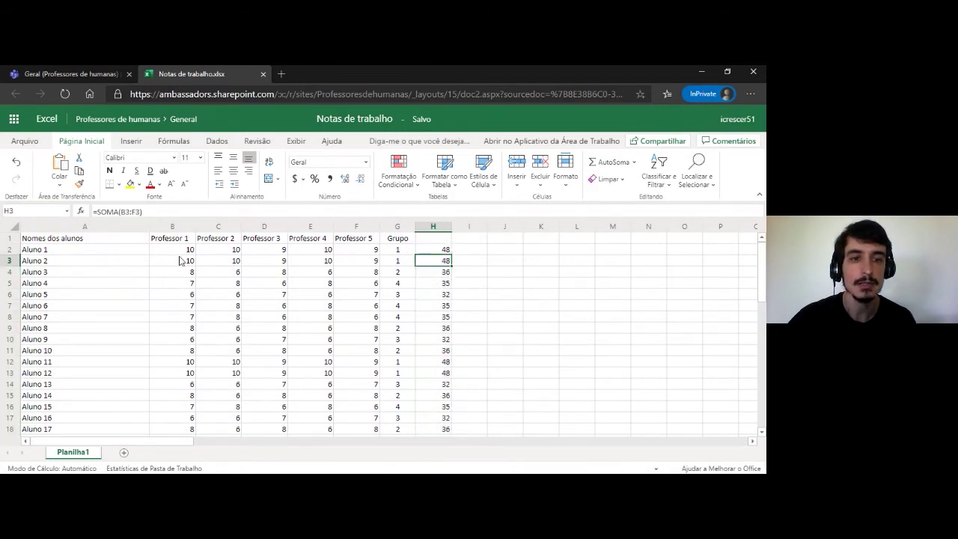
left_click(431, 273)
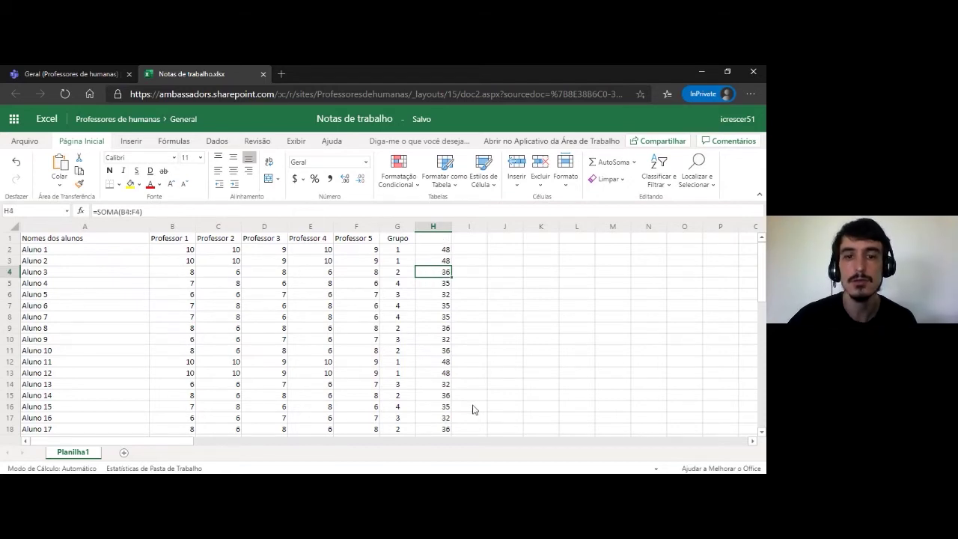
Step: Add the header "Soma" in cell H1 and center it horizontally
left_click(441, 239)
type("Soma")
key("Tab")
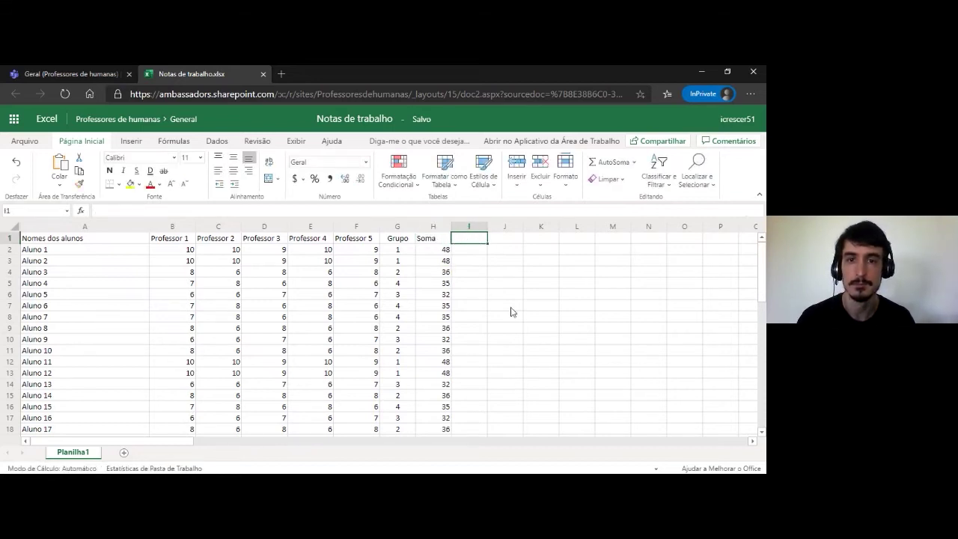
left_click(434, 239)
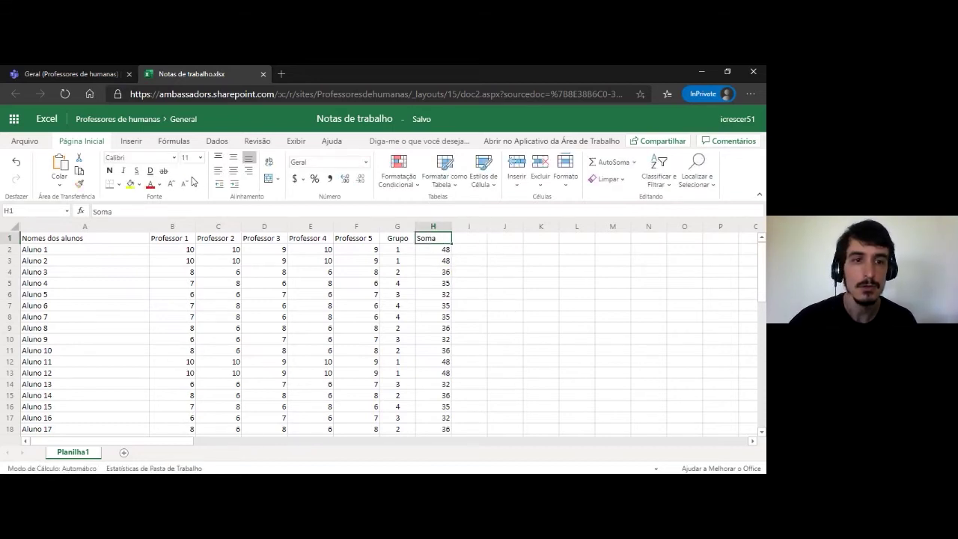
left_click(234, 171)
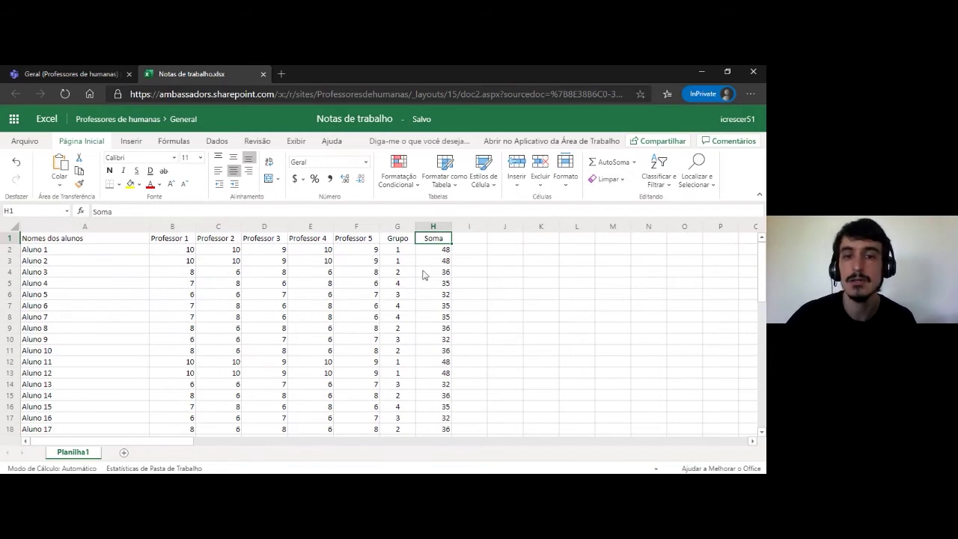
Step: Add the header "Média" in cell I1
left_click(478, 241)
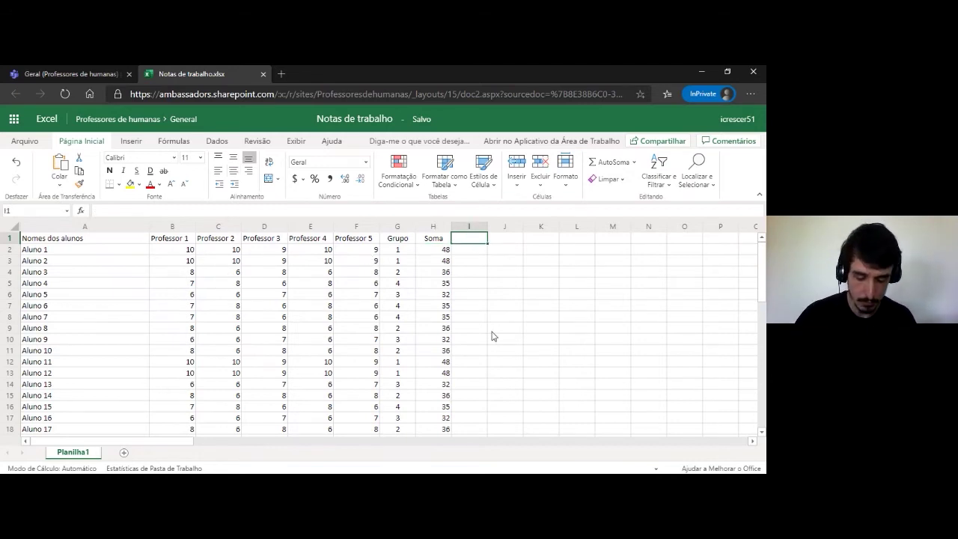
type("Média")
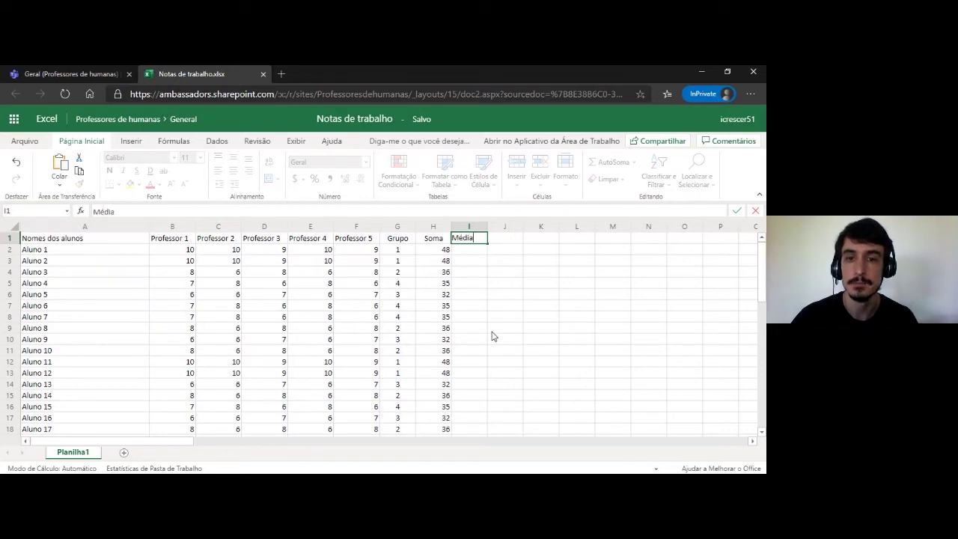
key("Return")
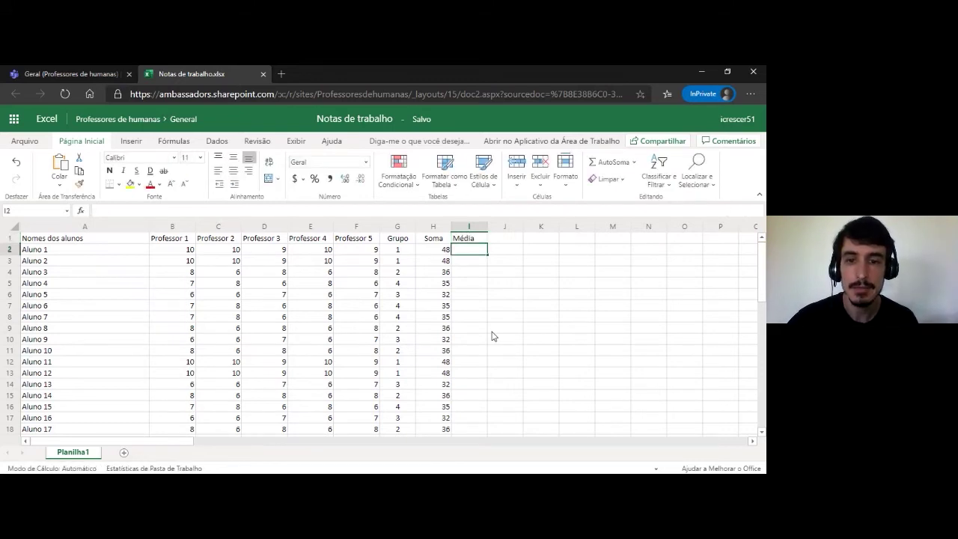
Step: Calculate Aluno 1's average grade in cell I2 with the formula =média(B2:F2)
type("=")
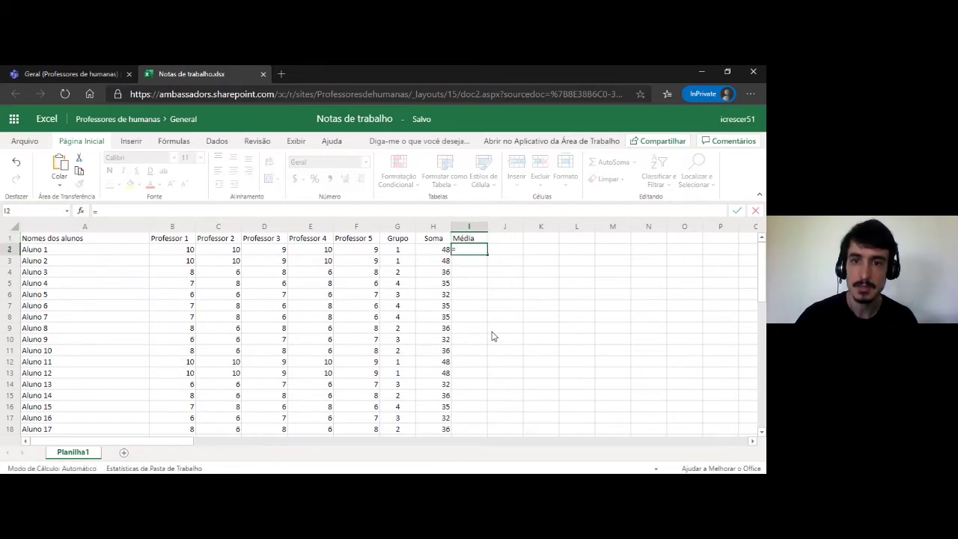
type("npe")
key("BackSpace")
key("BackSpace")
key("BackSpace")
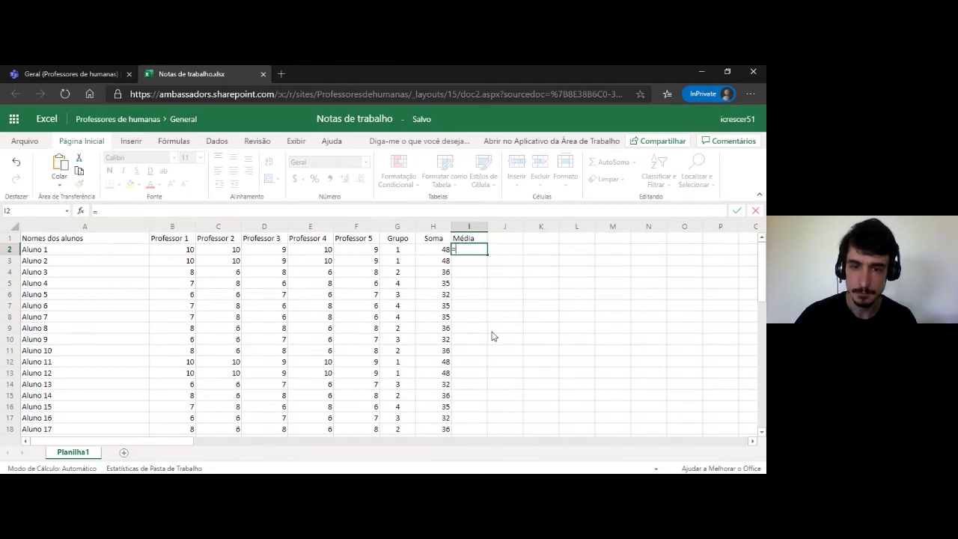
type("méd")
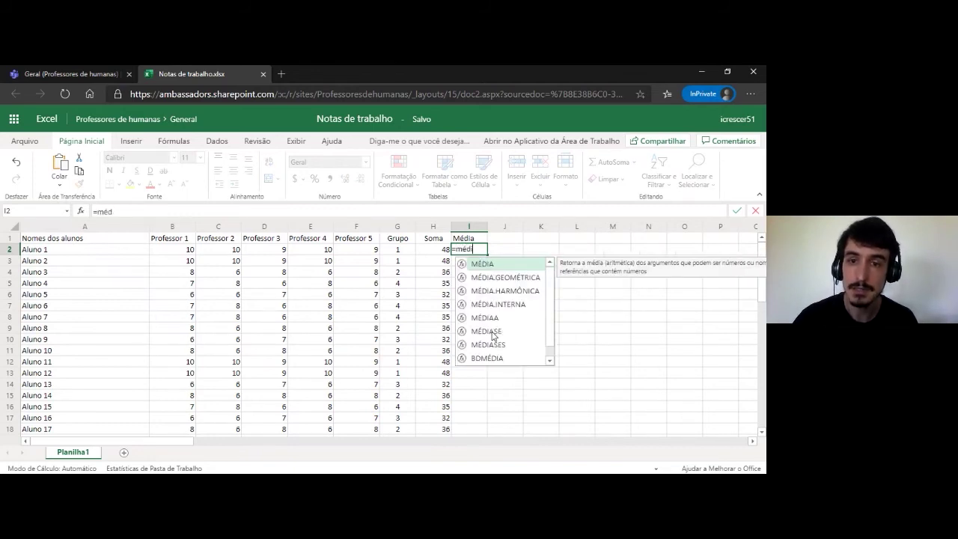
type("ia(")
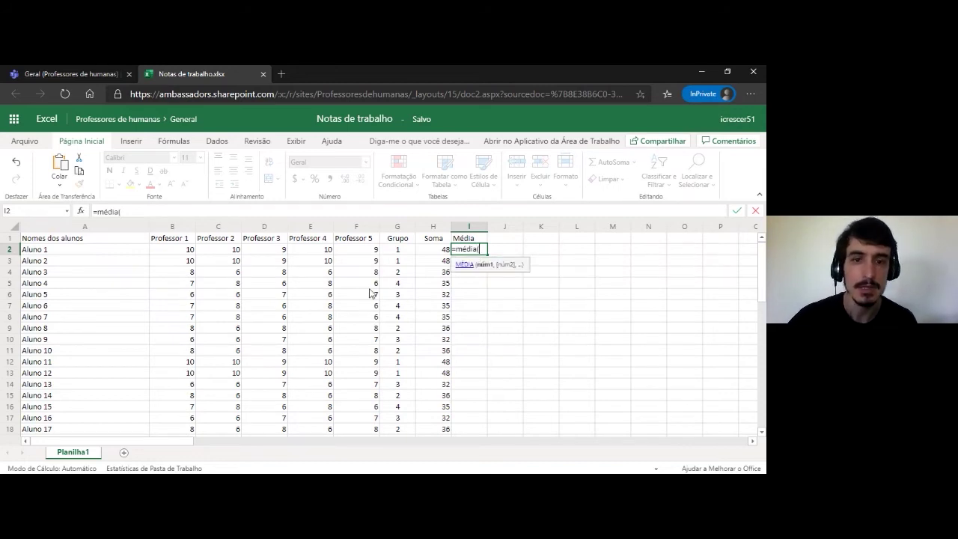
left_click_drag(165, 252, 373, 252)
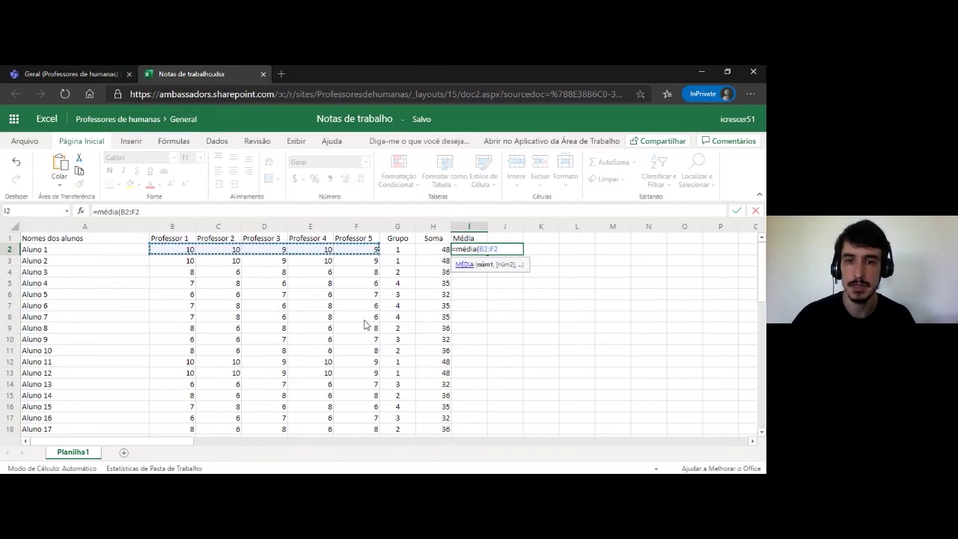
type(")")
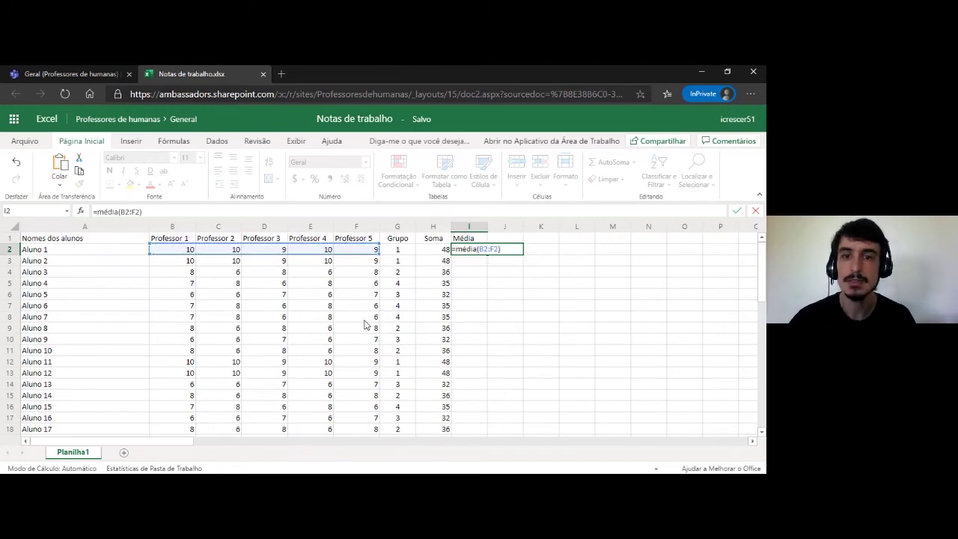
key("Return")
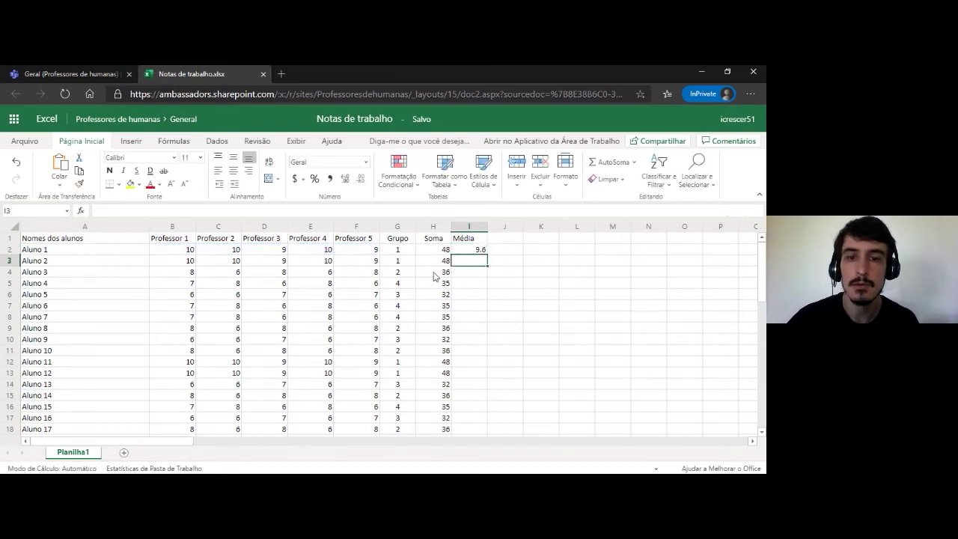
Step: Fill the average formula from I2 down to I18 for all the students
left_click(470, 252)
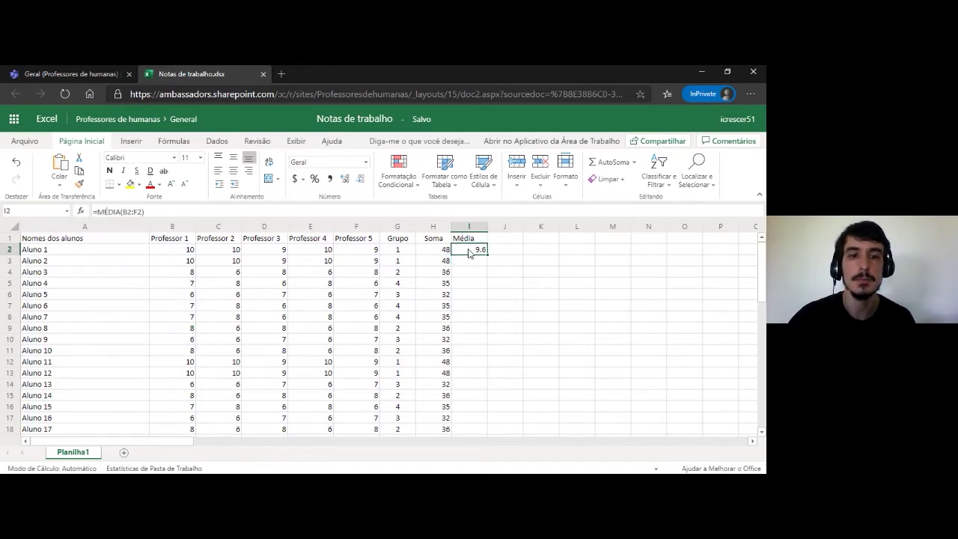
left_click_drag(487, 256, 474, 433)
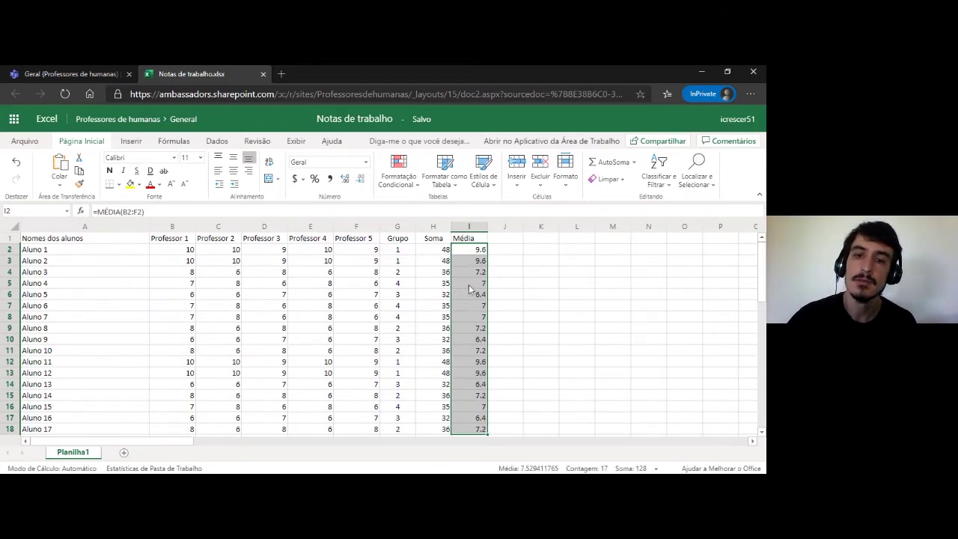
left_click(515, 275)
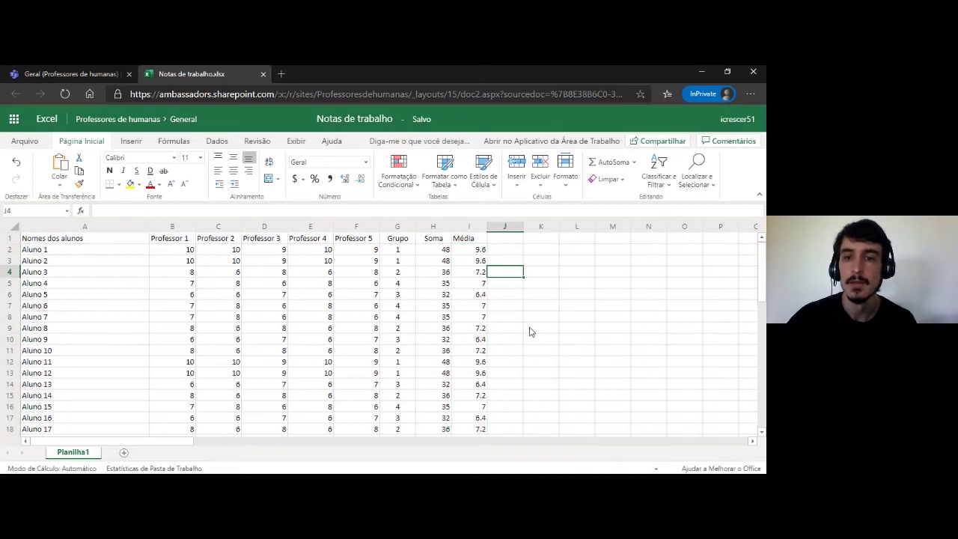
Step: Add the header "Se" in cell J1
left_click(514, 240)
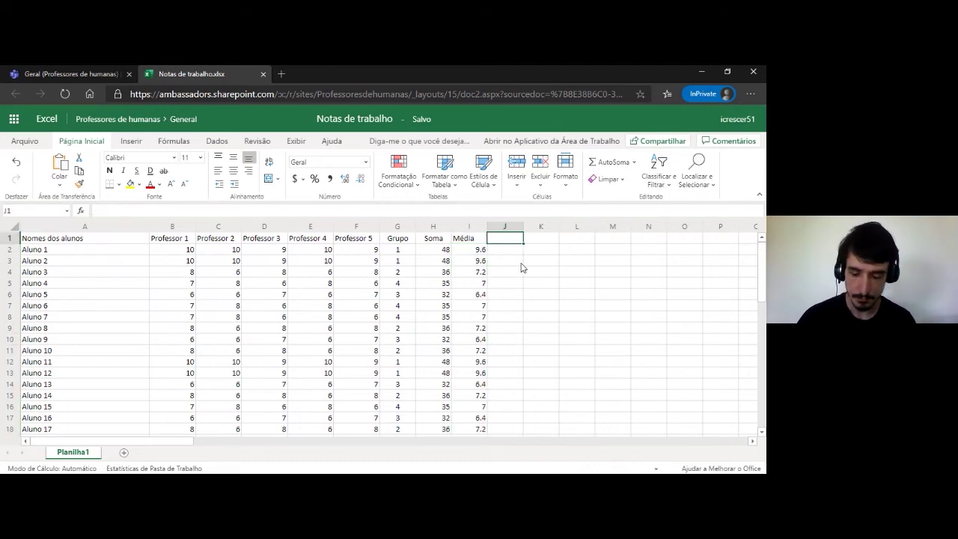
type("=")
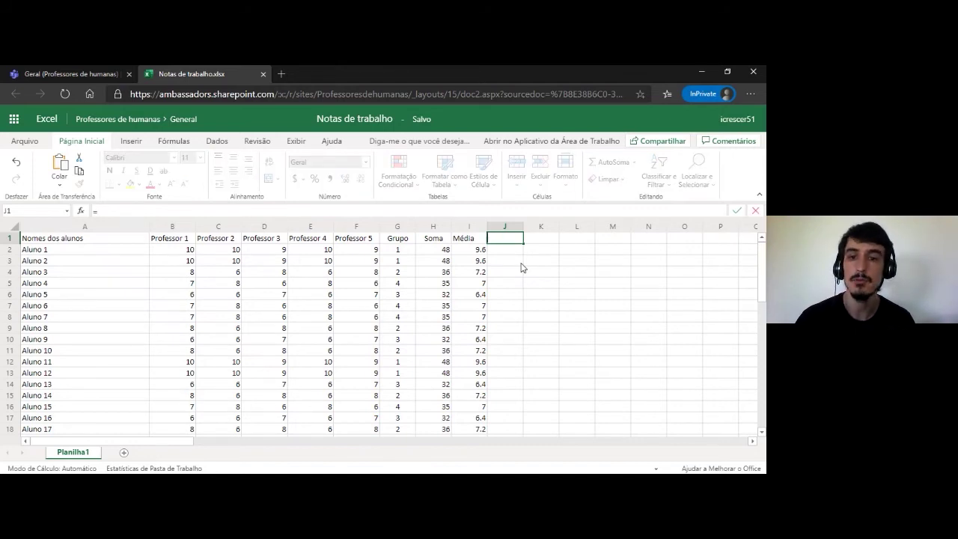
type("Se")
key("Return")
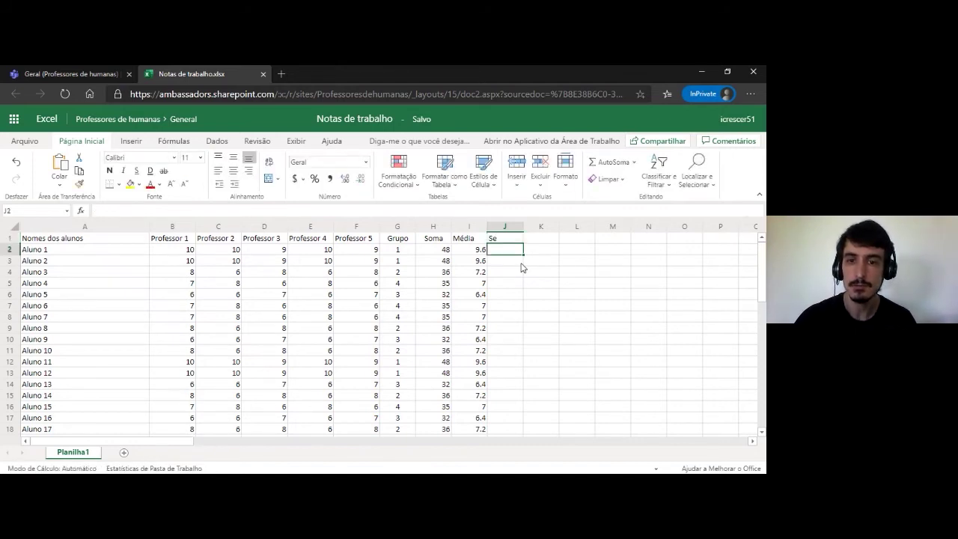
Step: Start a SE formula in cell J2 with the logical test I2>7
type("=")
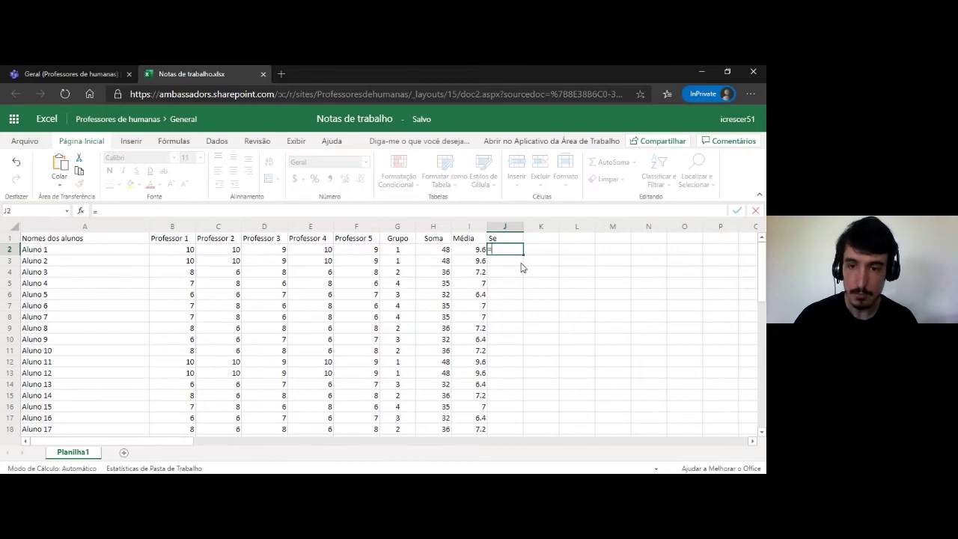
type("Se(")
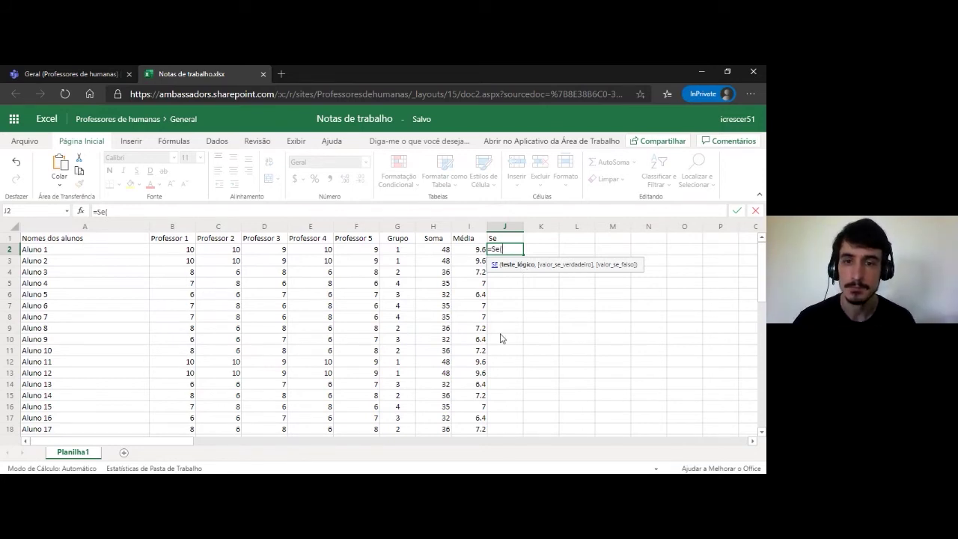
key("Left")
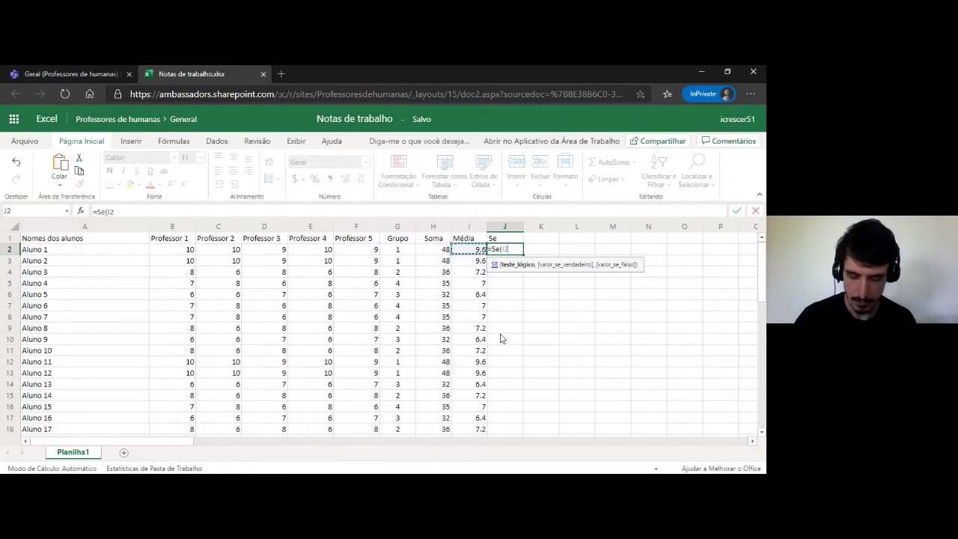
type(">")
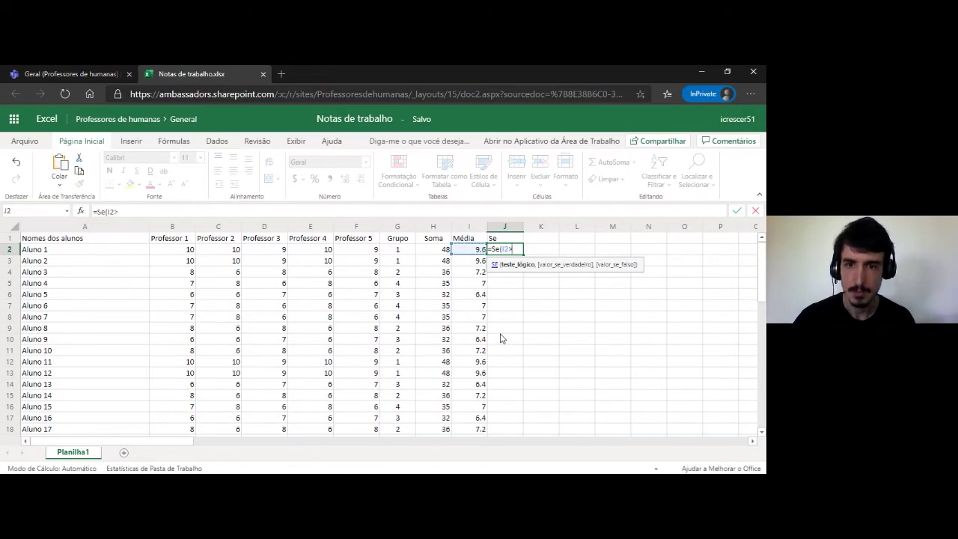
type("7")
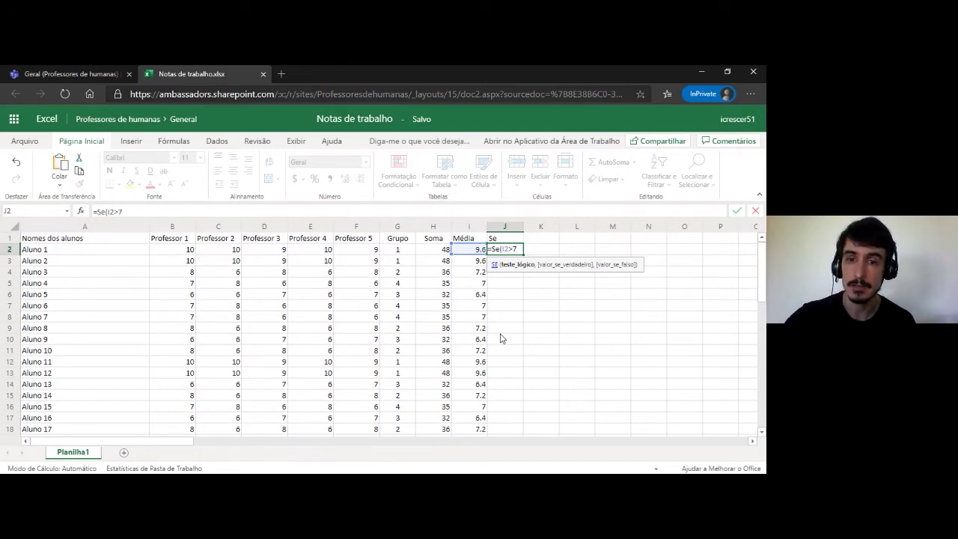
left_click(470, 250)
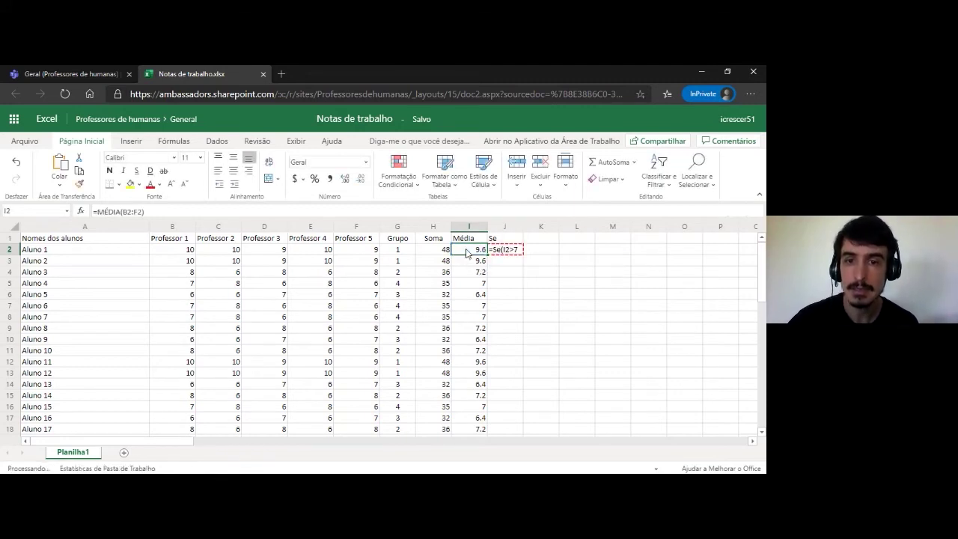
left_click(511, 252)
left_click(270, 209)
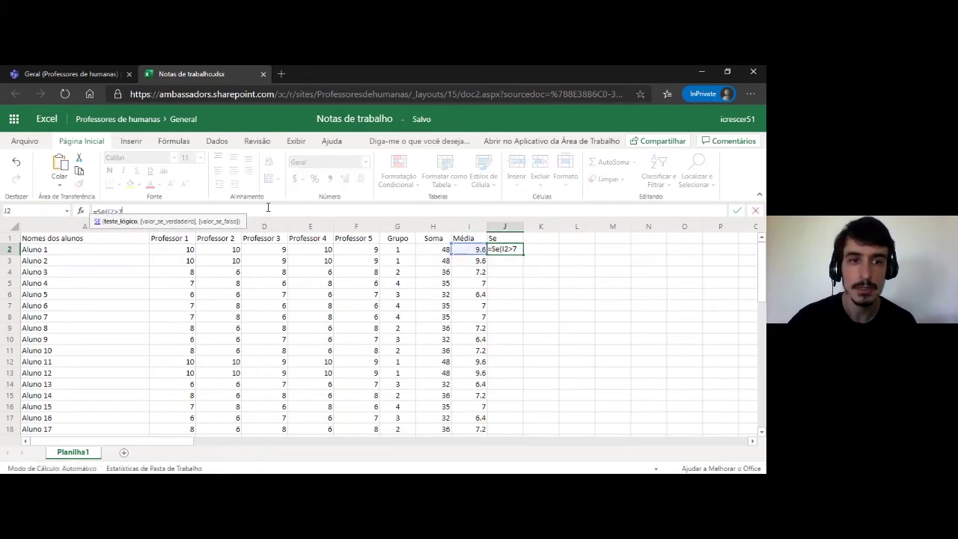
left_click(517, 249)
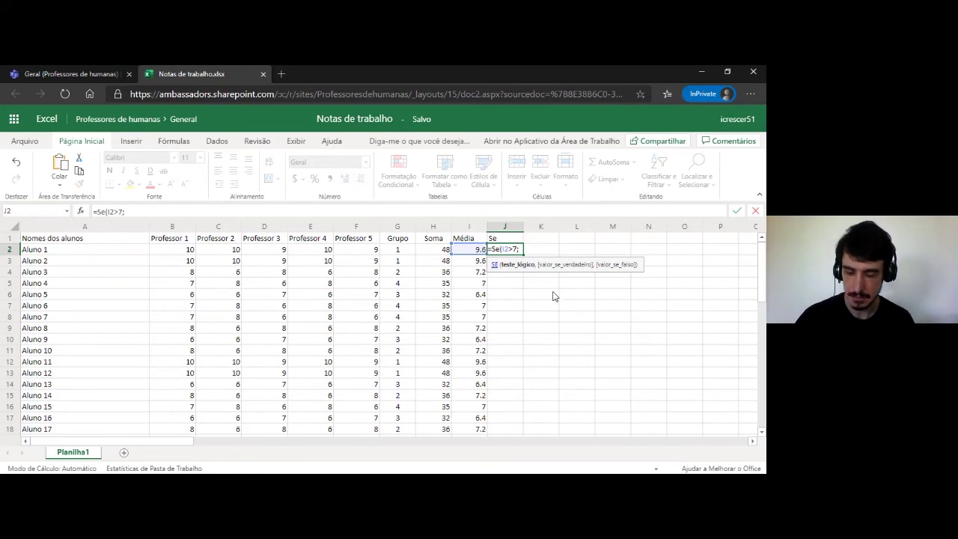
Step: Complete the SE formula in J2 with "passou" as the true value and "recuperação" as the false value
type(",")
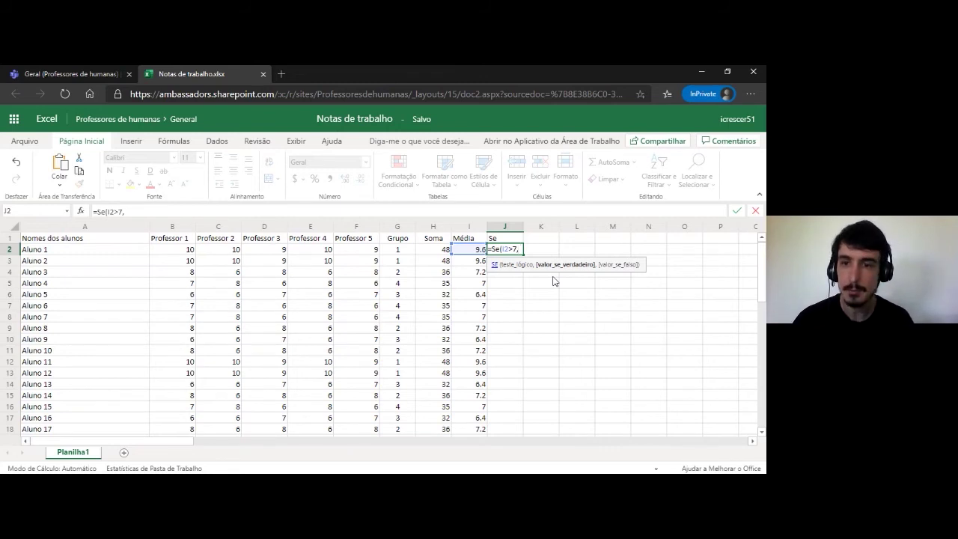
type("\"passou")
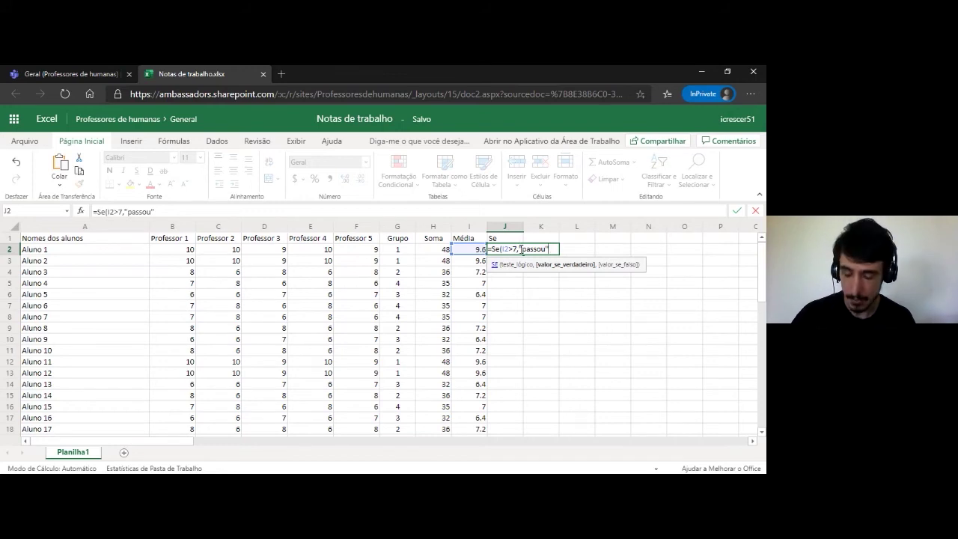
type(",")
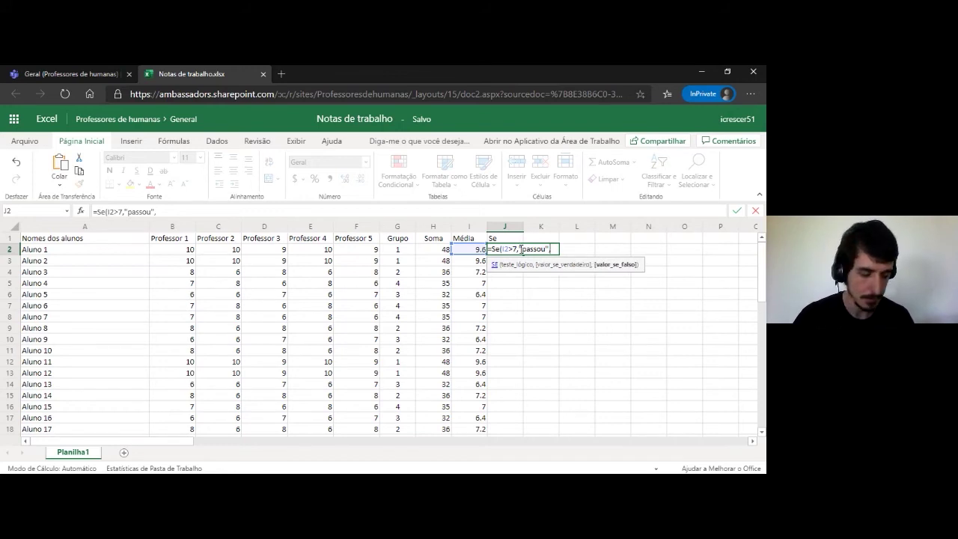
type("\"re")
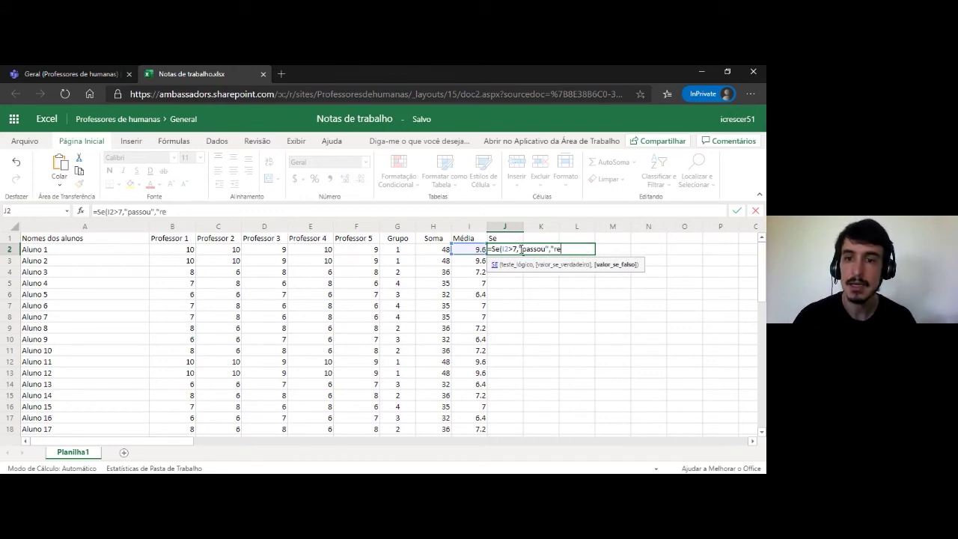
type("cuperação\")")
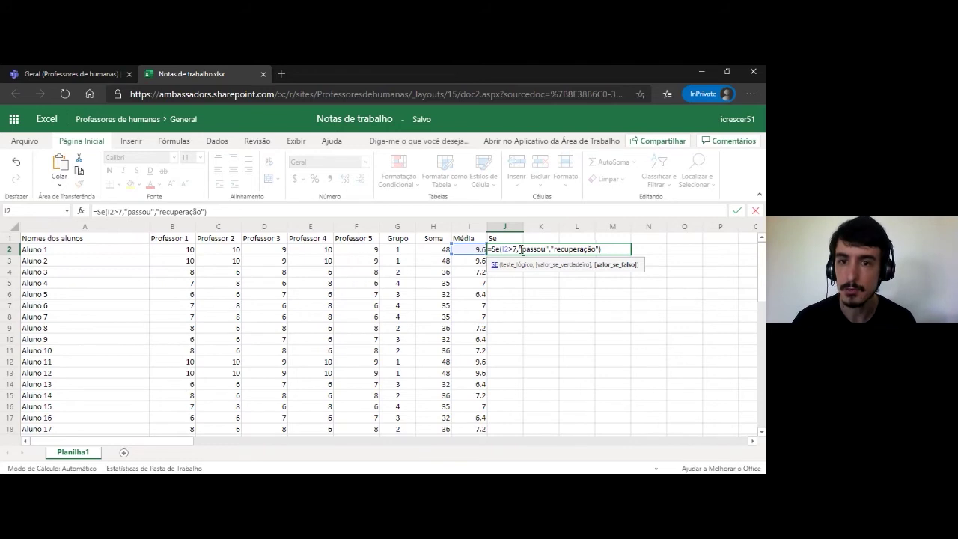
key("Return")
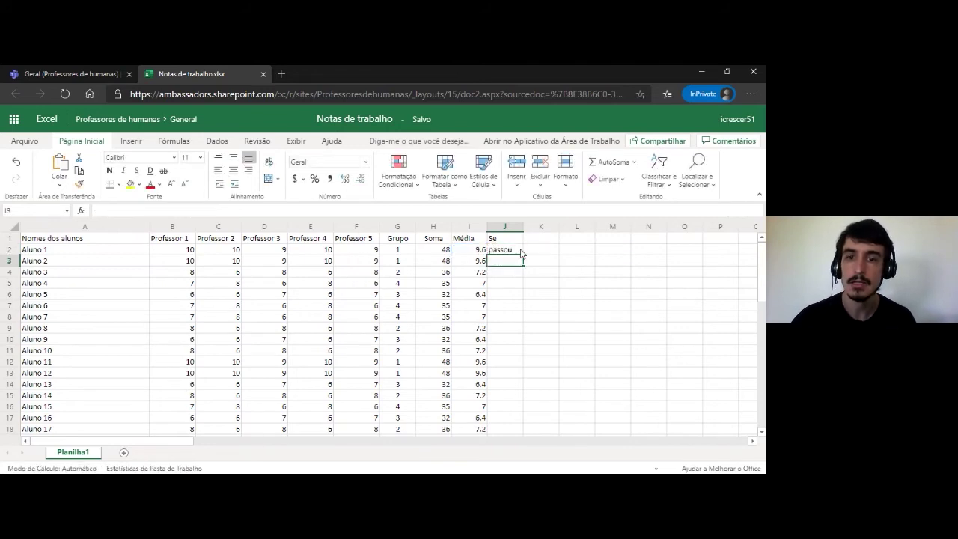
Step: Fill the SE formula from J2 down to J18 for all the students
left_click(521, 252)
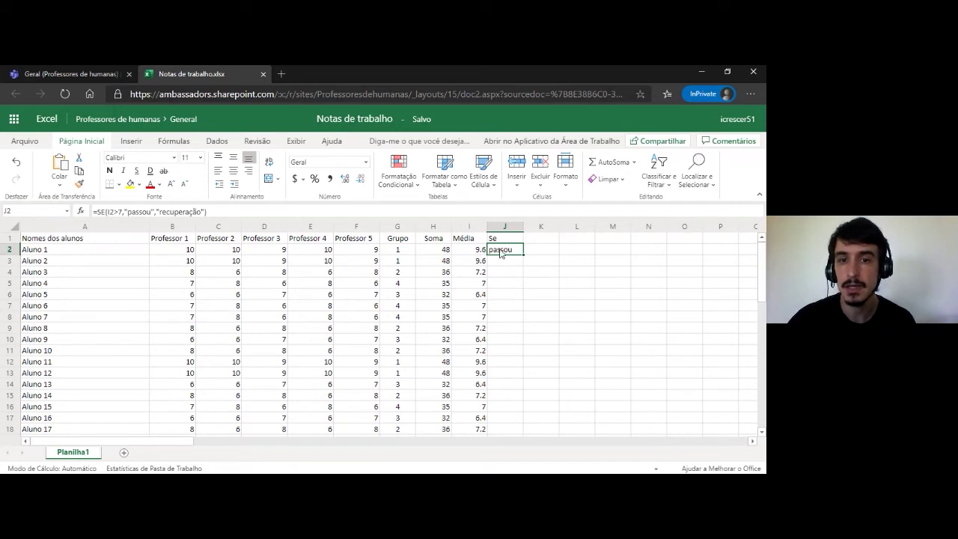
left_click_drag(525, 254, 524, 428)
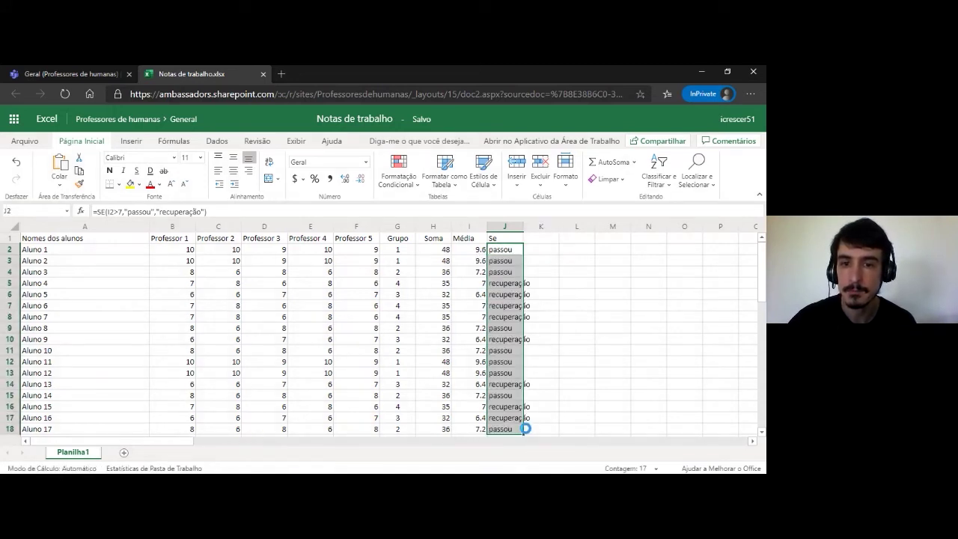
left_click(518, 284)
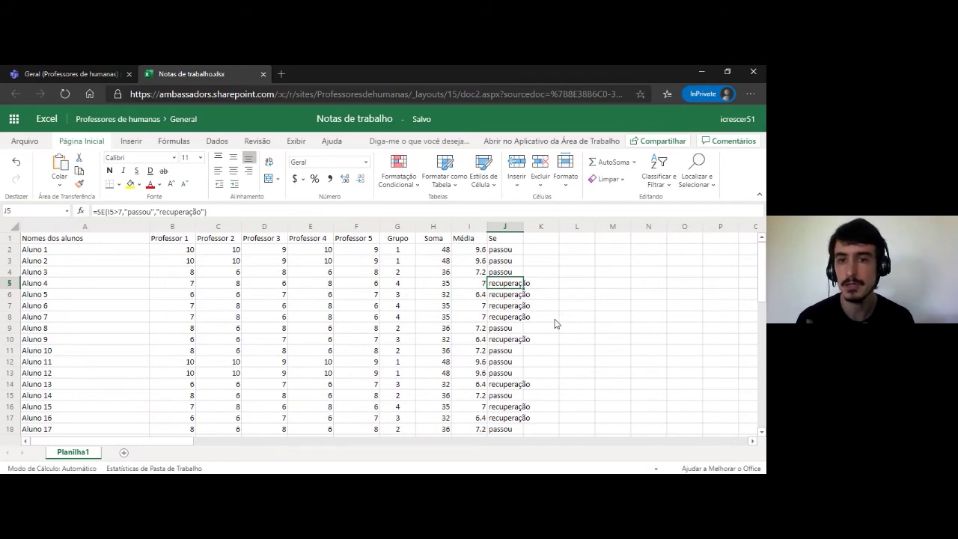
Step: Change the logical test of the SE formula in J2 to I2<7
left_click(513, 251)
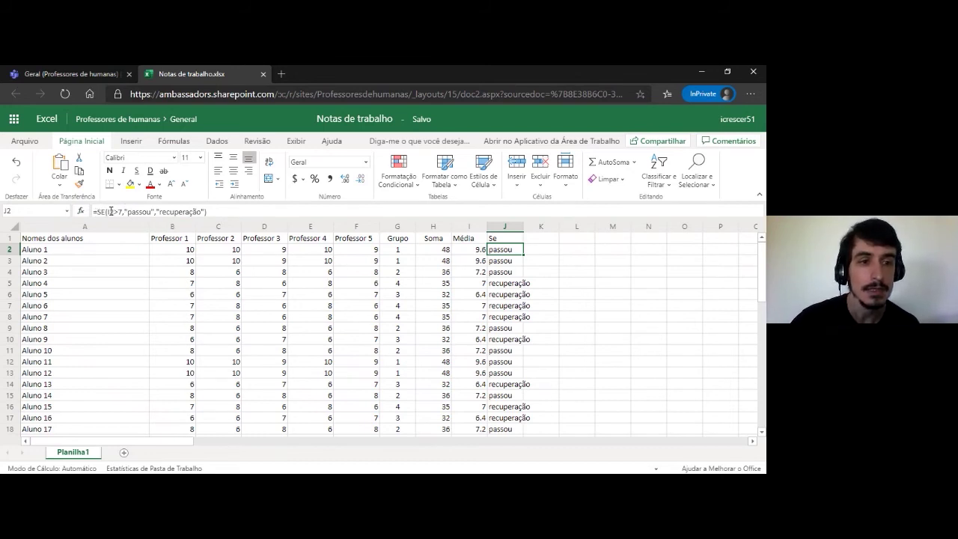
left_click(112, 211)
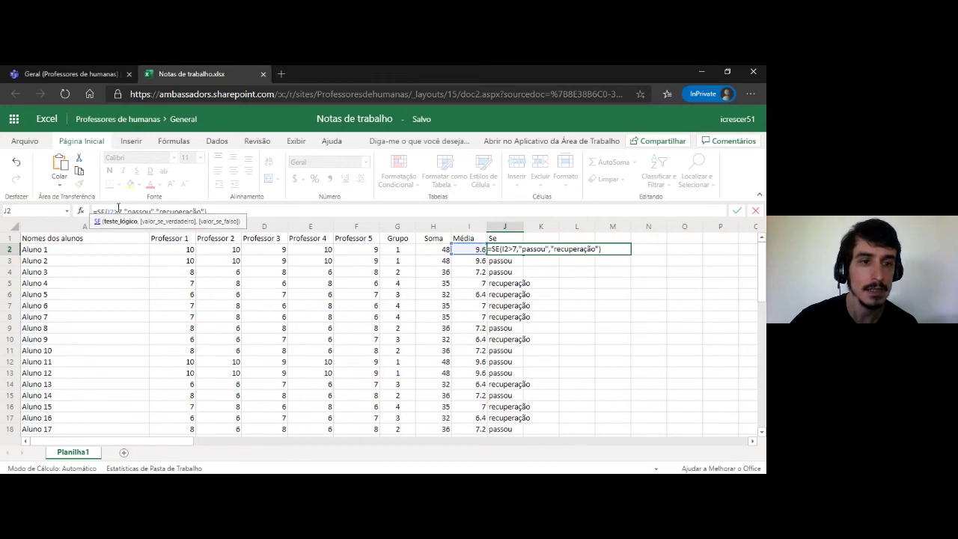
left_click(170, 212)
left_click(233, 209)
type(")")
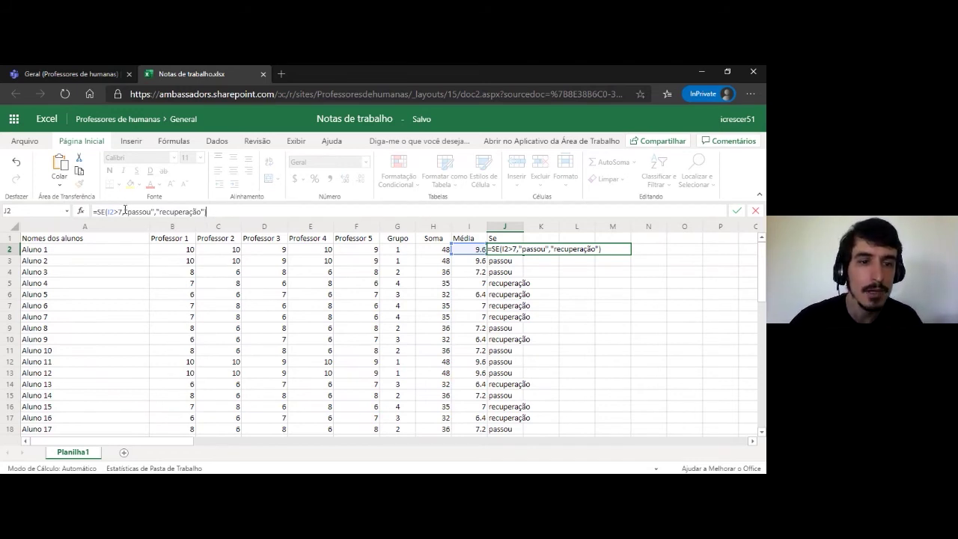
left_click(119, 211)
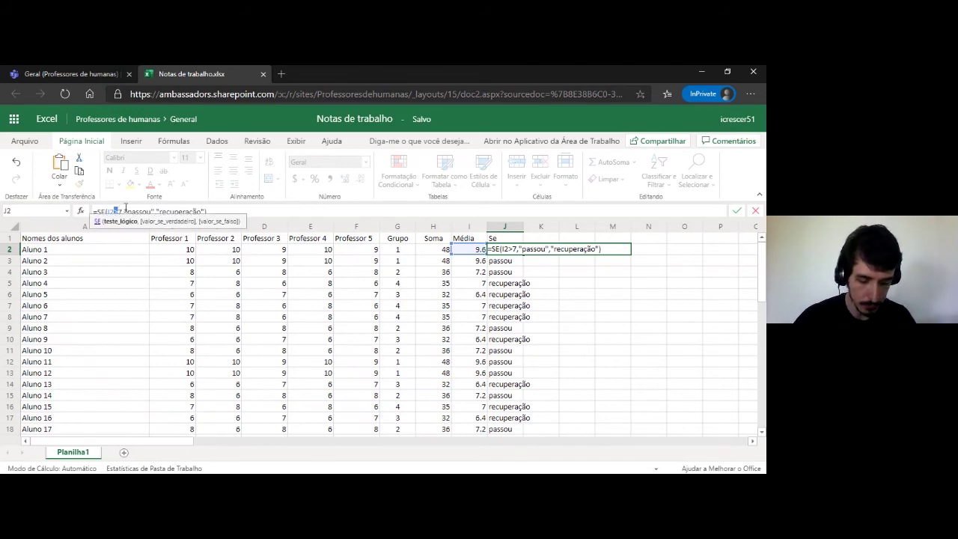
type("<")
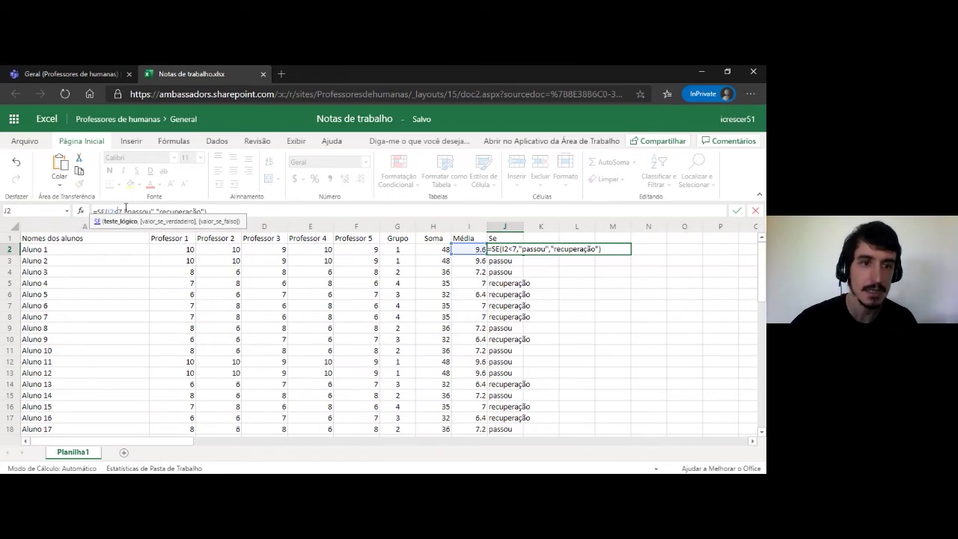
Step: Swap the results in J2's formula so it reads =SE(I2<7,"recuperação","passou")
left_click(125, 212)
left_click_drag(126, 212, 150, 213)
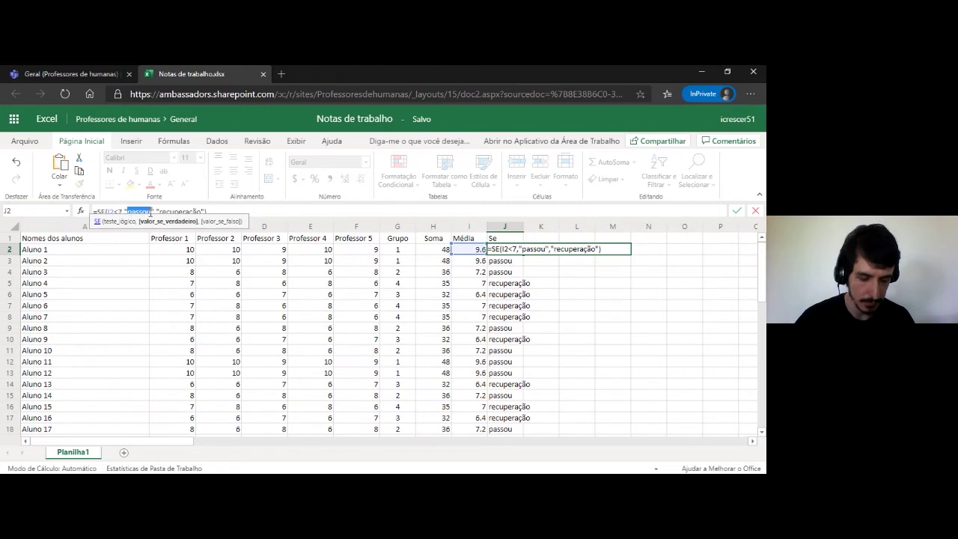
type("recuperaç")
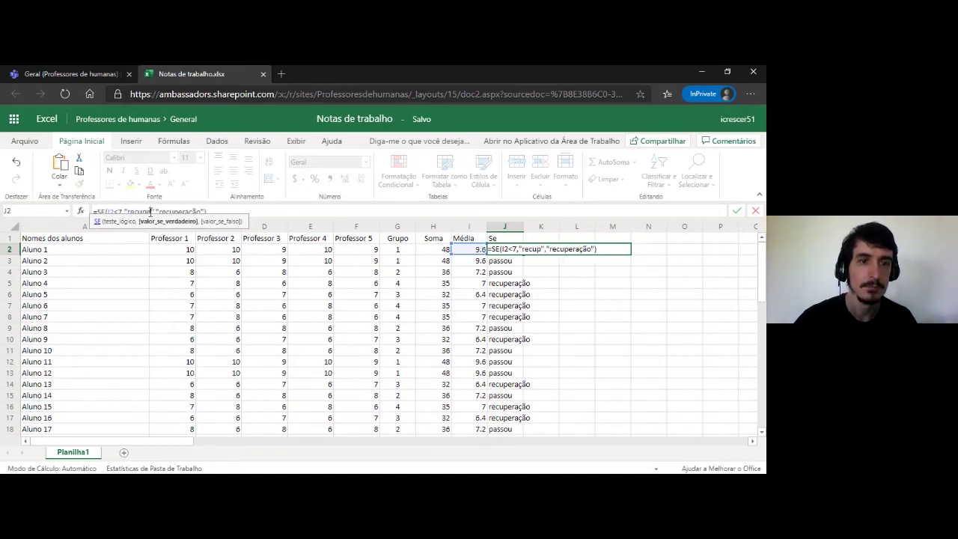
type("ão")
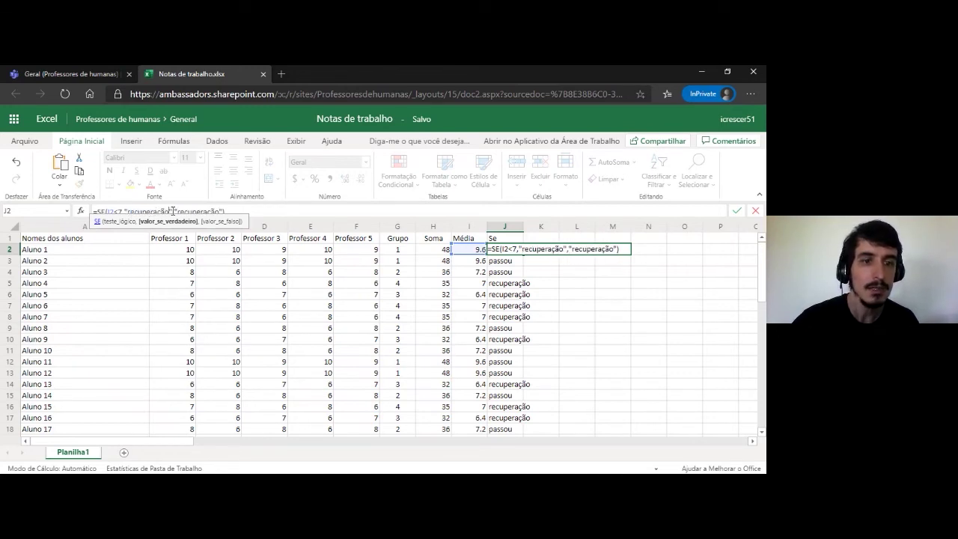
left_click_drag(178, 213, 219, 214)
type("passou")
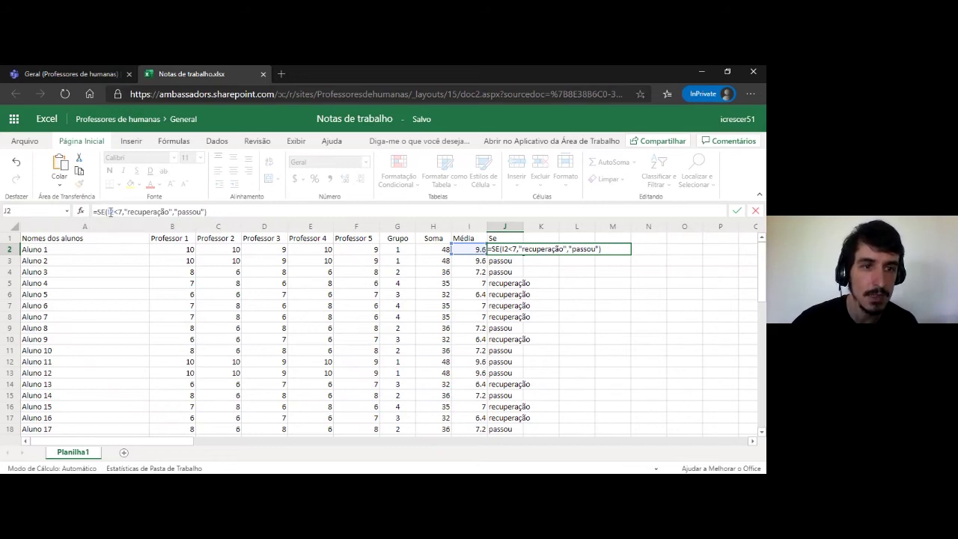
left_click_drag(106, 212, 123, 211)
left_click(129, 209)
left_click(243, 211)
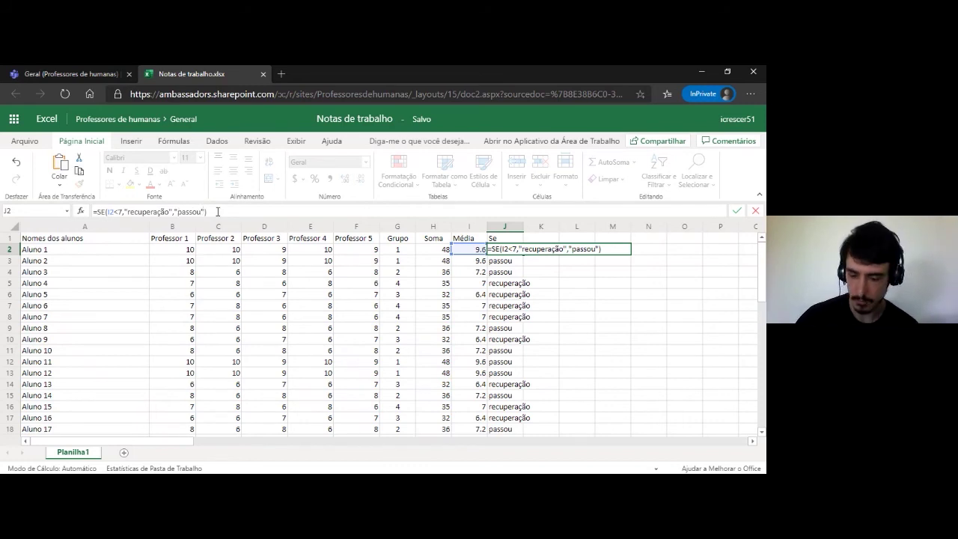
key("Return")
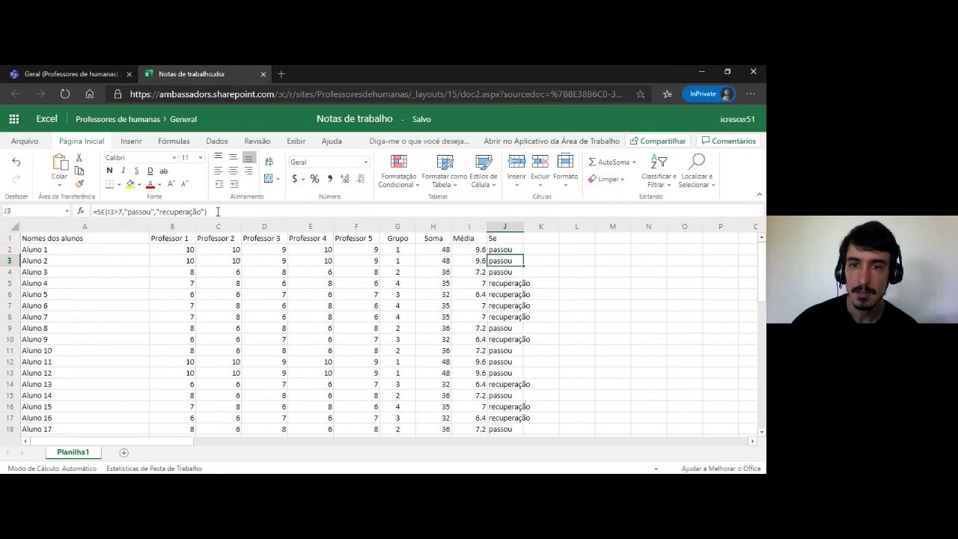
Step: Fill the revised SE formula from J2 down to J18, replacing the previous formulas
left_click(515, 252)
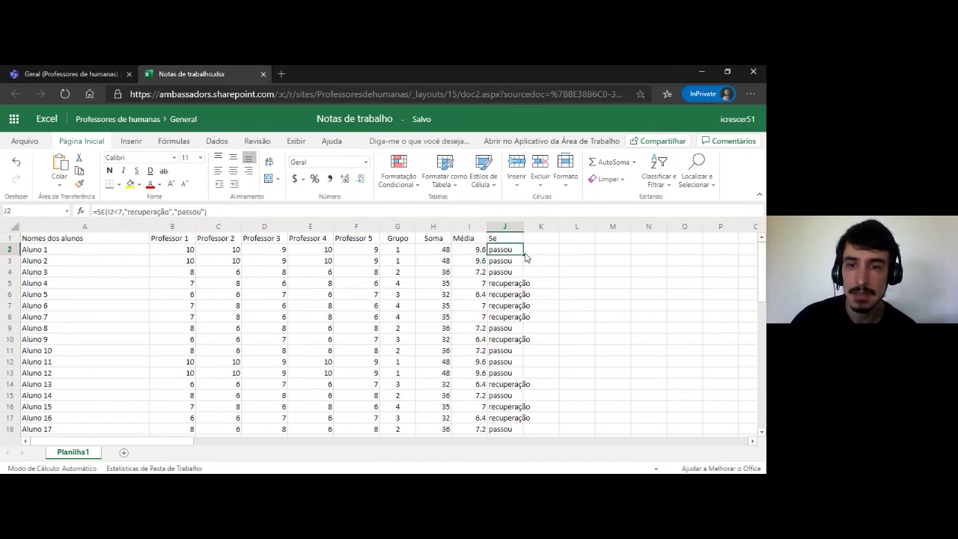
left_click_drag(522, 254, 520, 432)
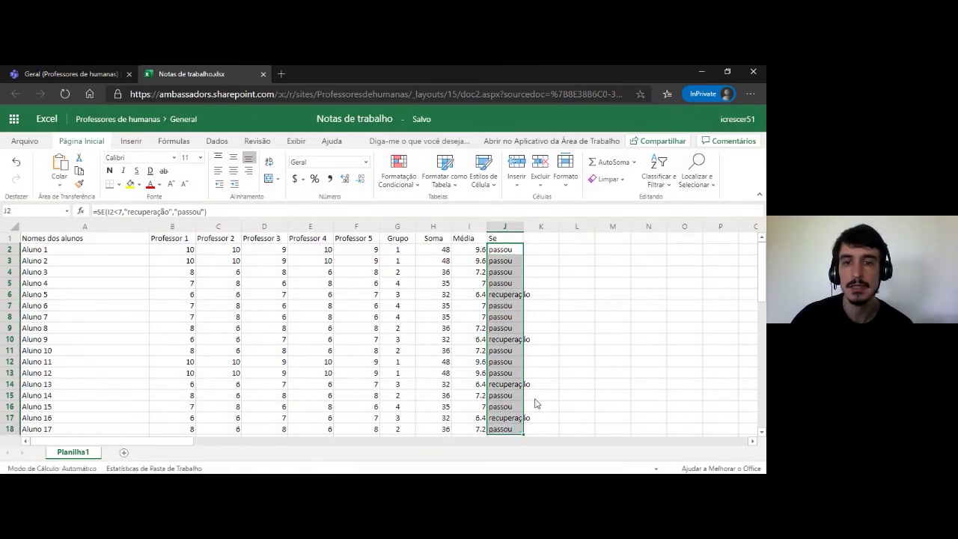
Step: Check the column J results against the students' averages and review the Soma, Média and Se columns
left_click(541, 297)
left_click(479, 297)
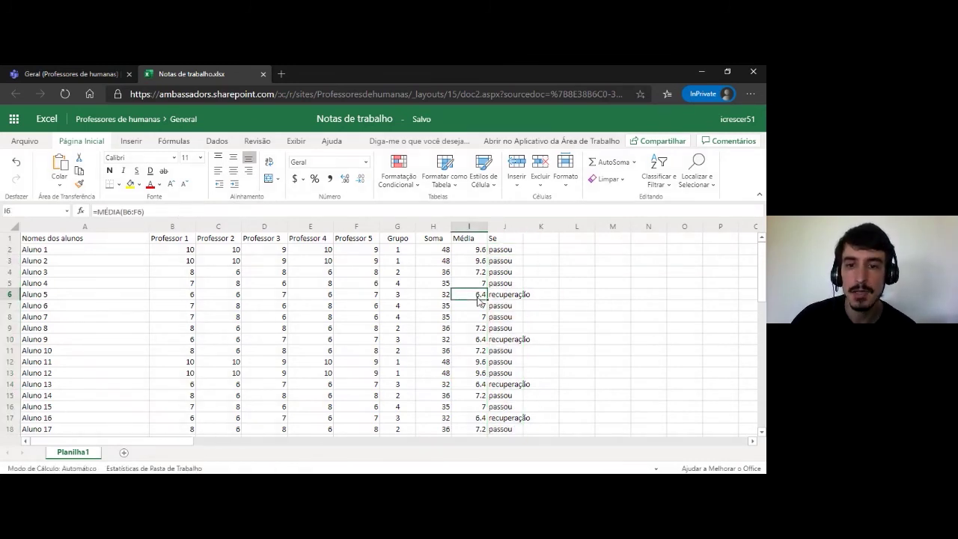
left_click(533, 298)
left_click(534, 339)
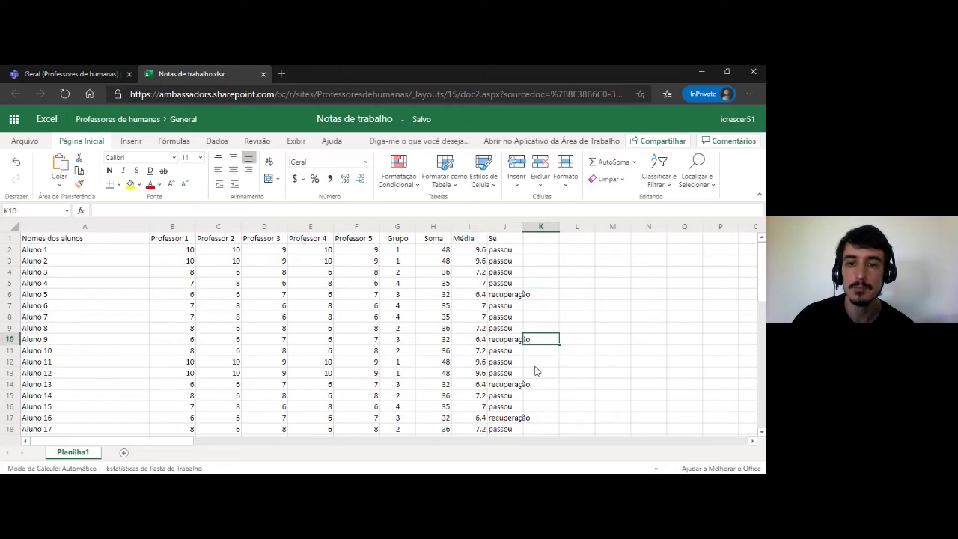
left_click(536, 384)
left_click(542, 417)
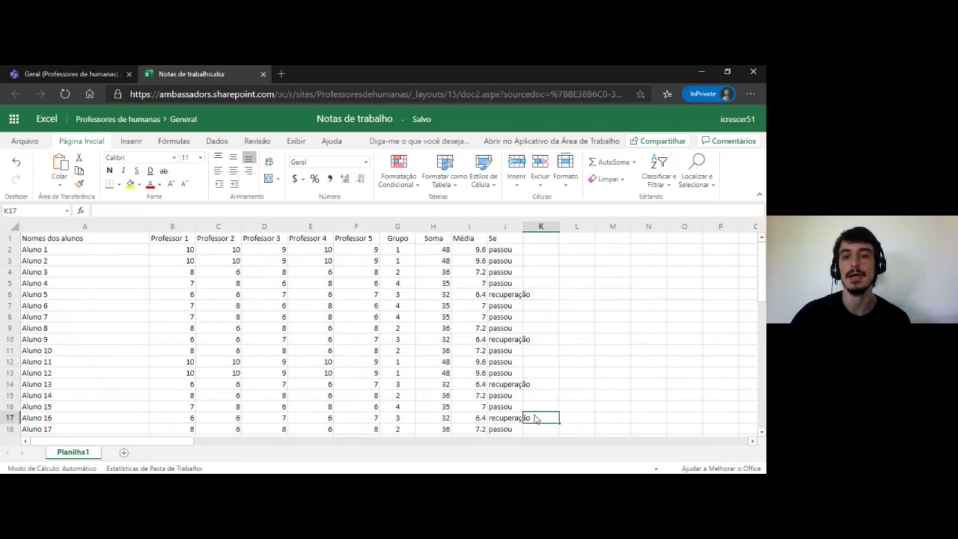
left_click(512, 409)
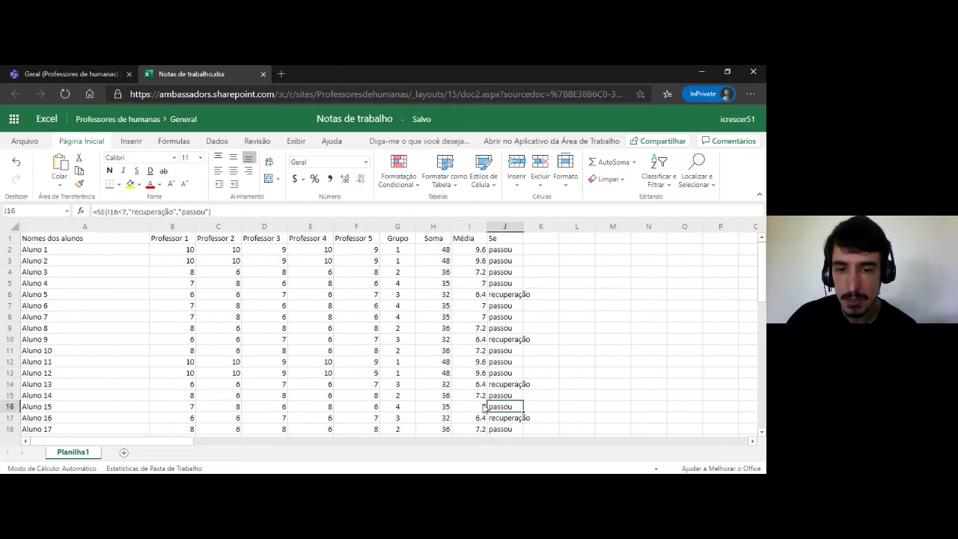
left_click(547, 411)
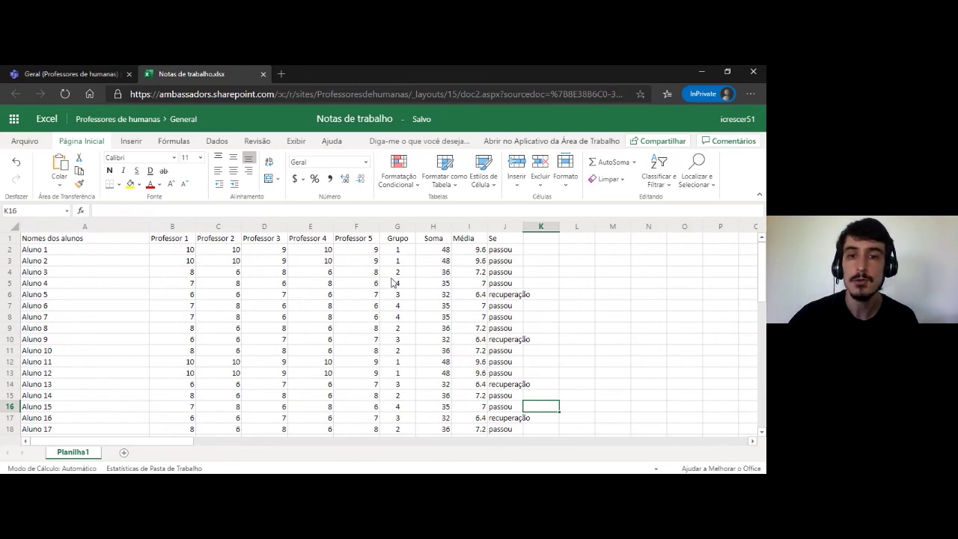
left_click(430, 239)
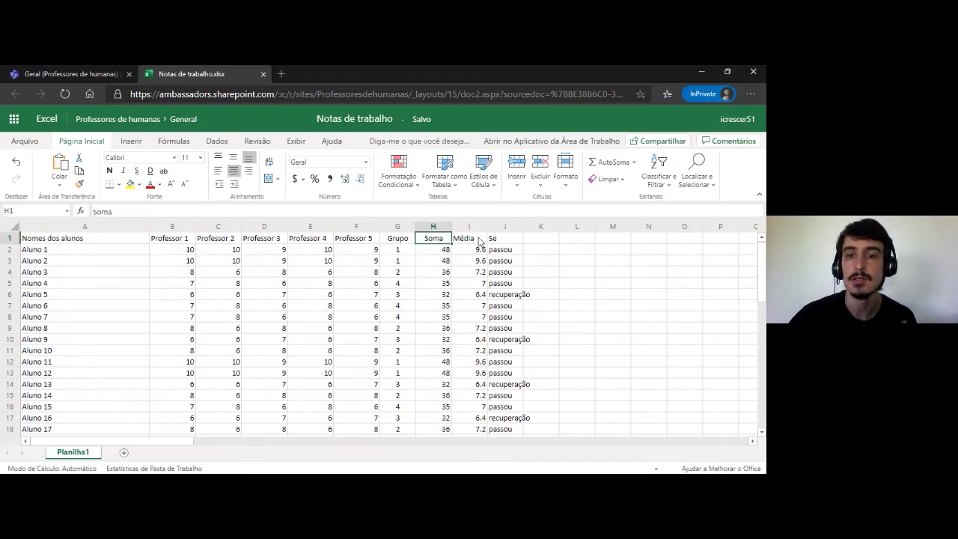
left_click(479, 241)
left_click(509, 241)
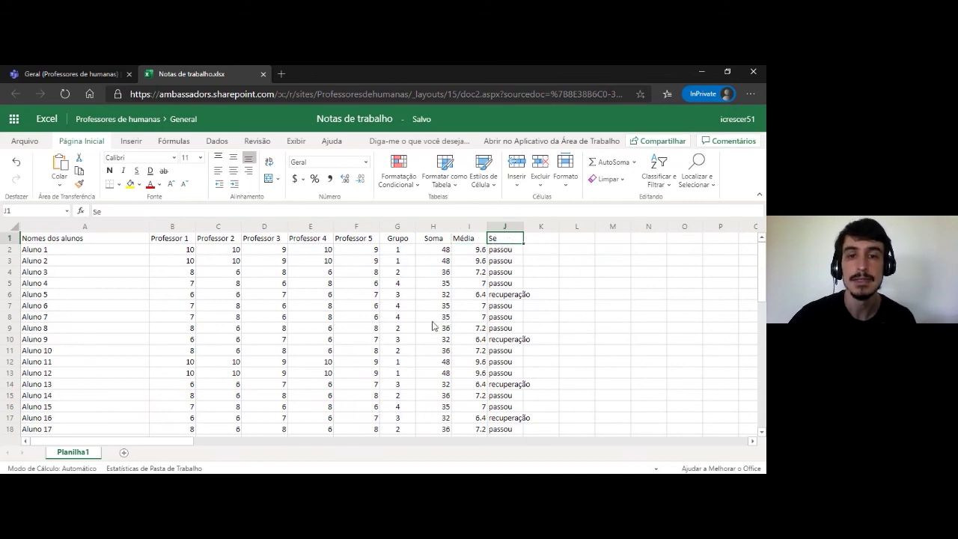
left_click(539, 262)
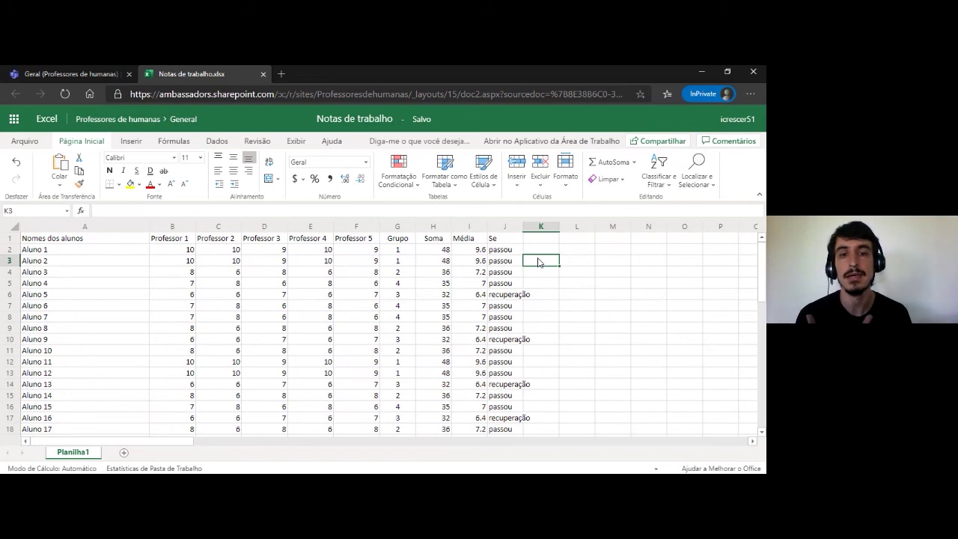